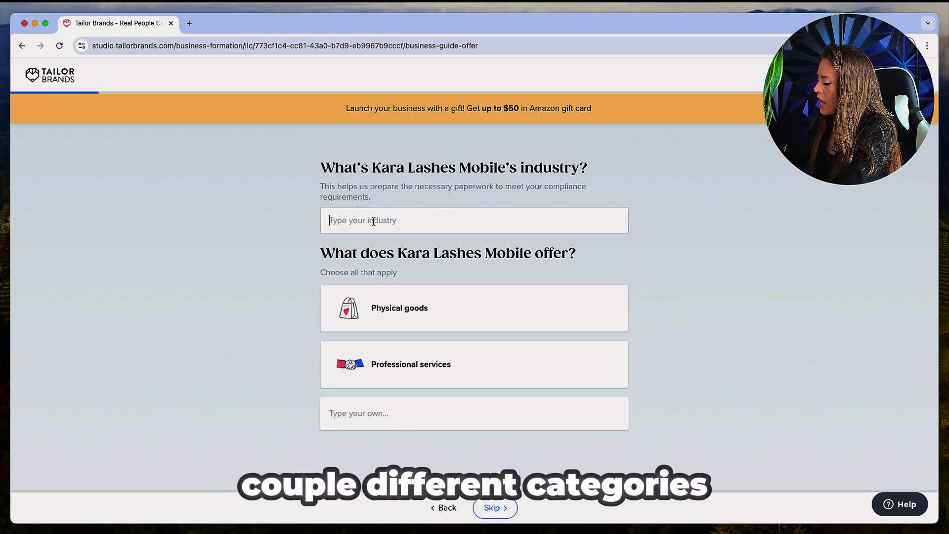
Set the business industry to Eyelash Extensions
type("e")
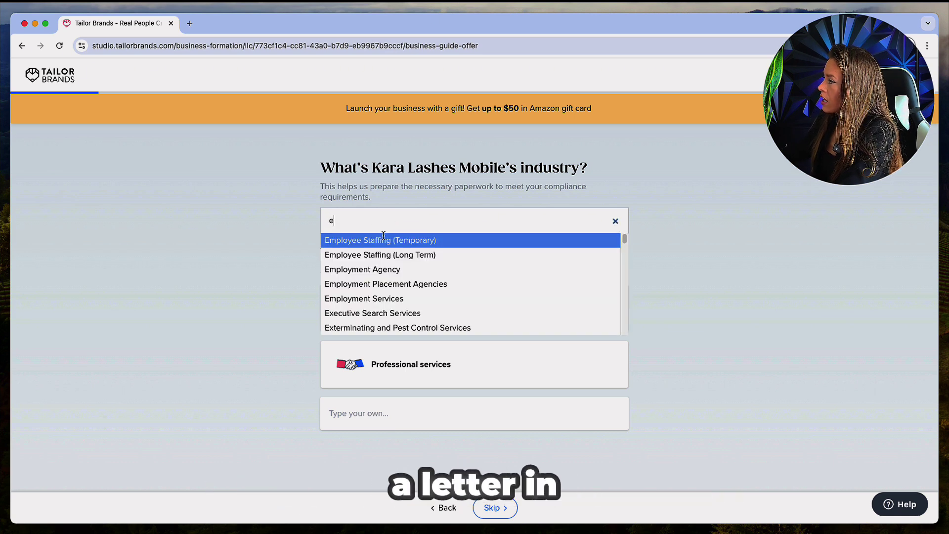
scroll(378, 252, "down", 15)
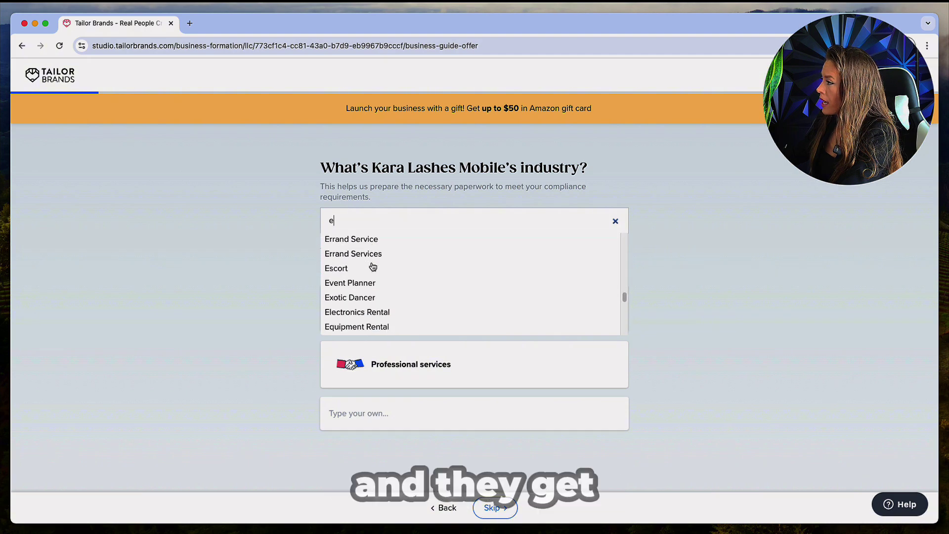
scroll(372, 267, "down", 10)
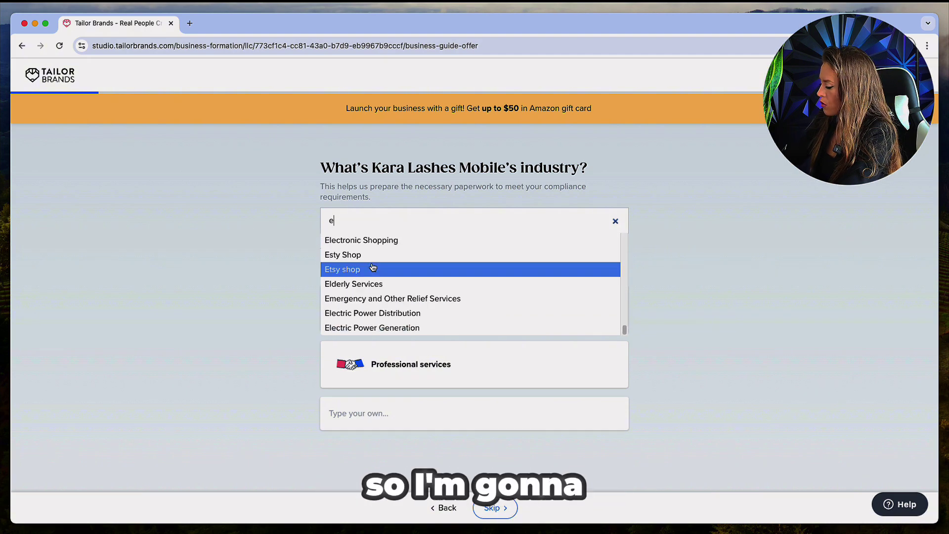
type("y")
left_click(349, 255)
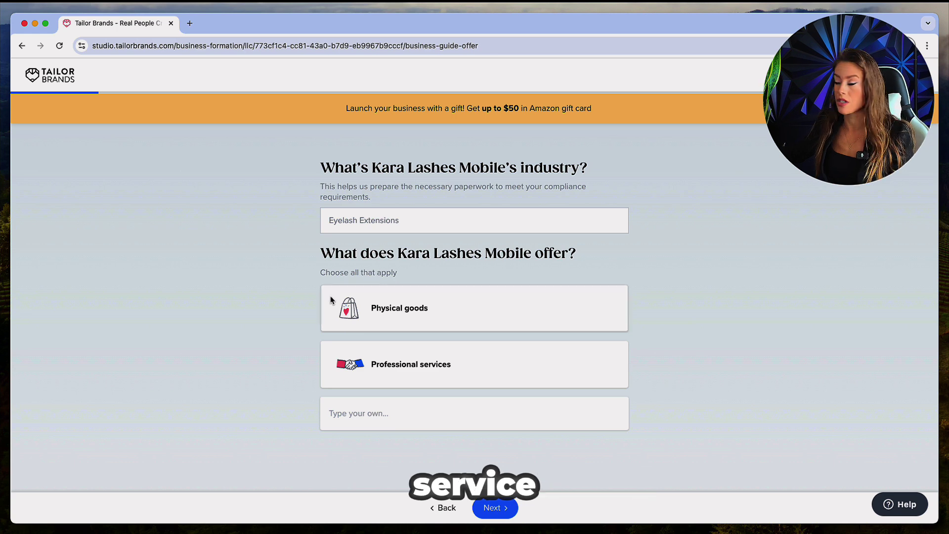
Mark the business as offering Professional services only, with Physical goods left off
left_click(397, 369)
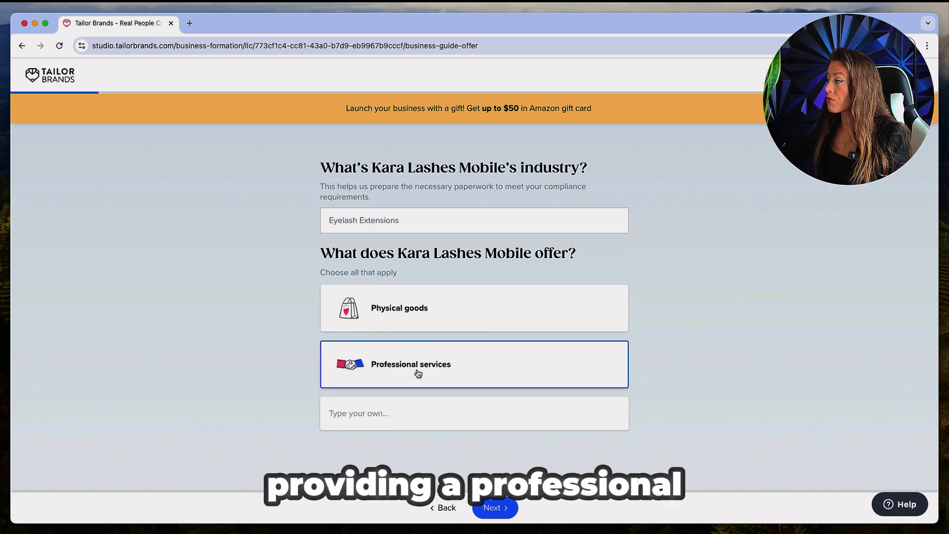
left_click(406, 326)
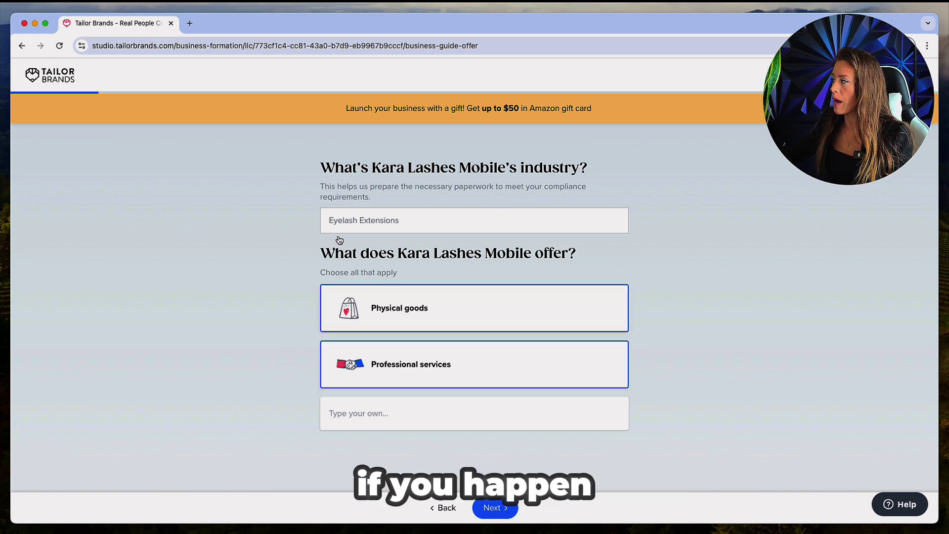
left_click(451, 315)
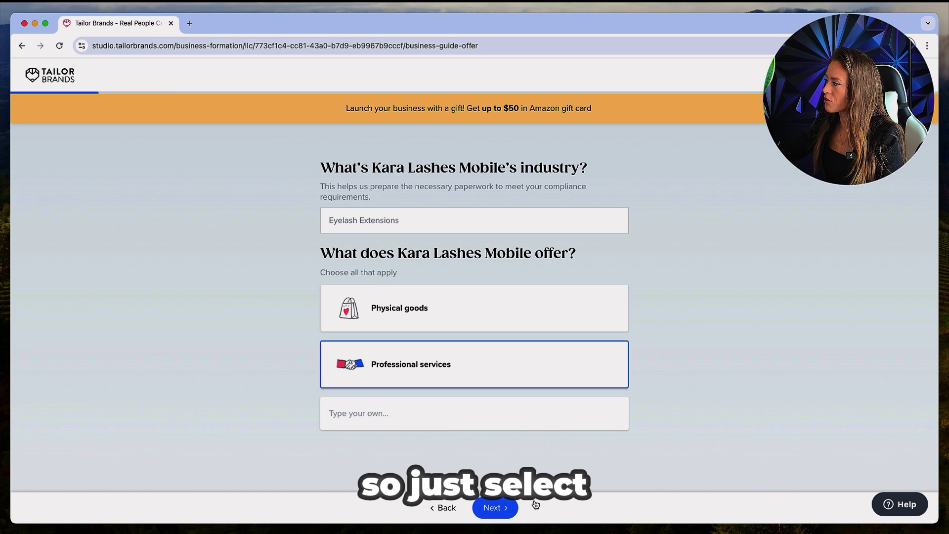
left_click(490, 508)
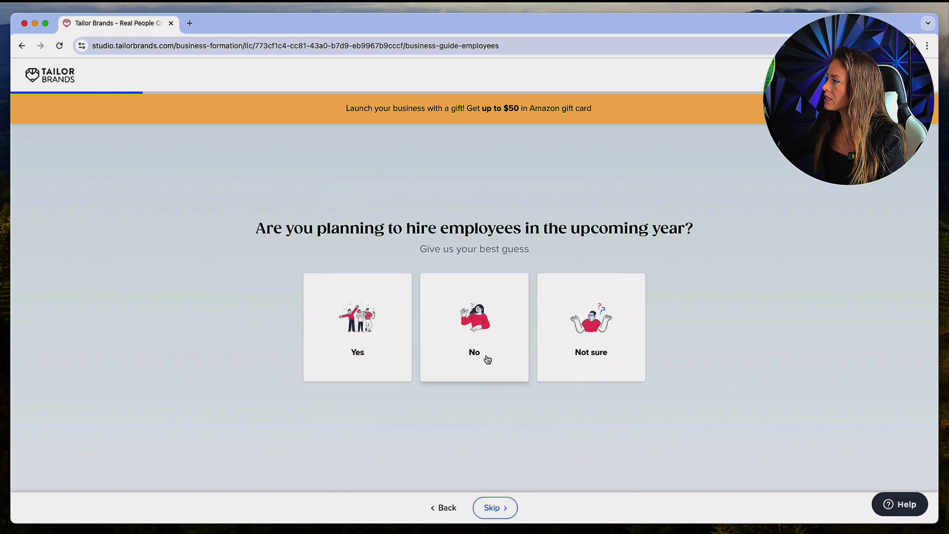
Answer No to hiring employees this year and go to the location question
left_click(476, 328)
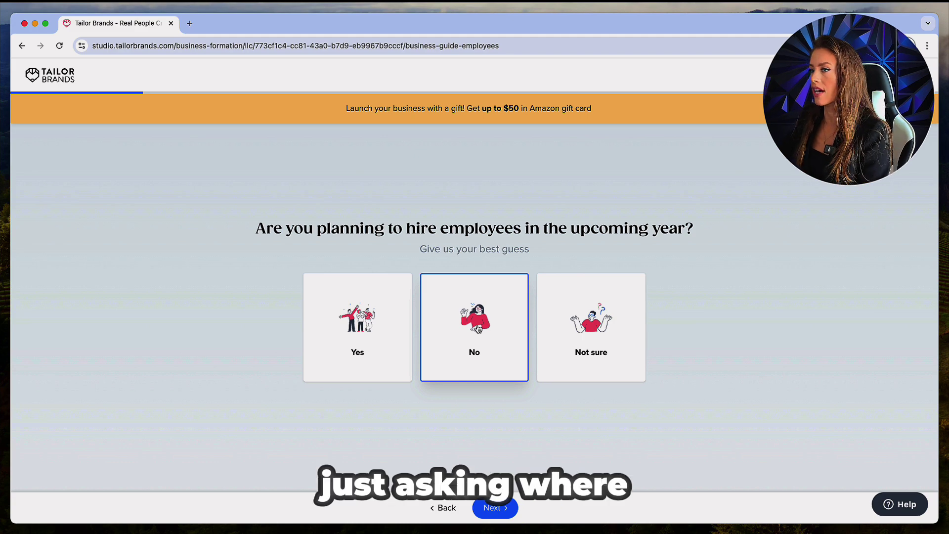
left_click(507, 517)
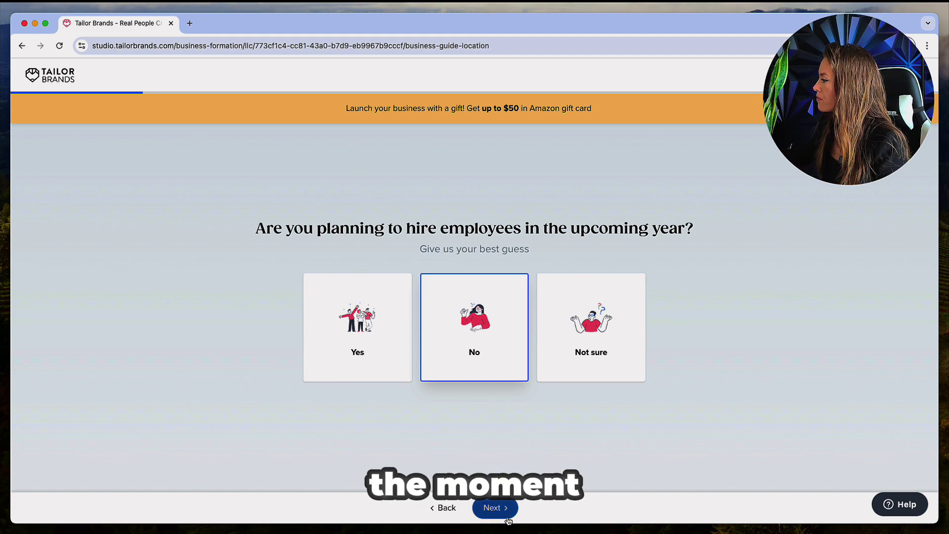
left_click(461, 227)
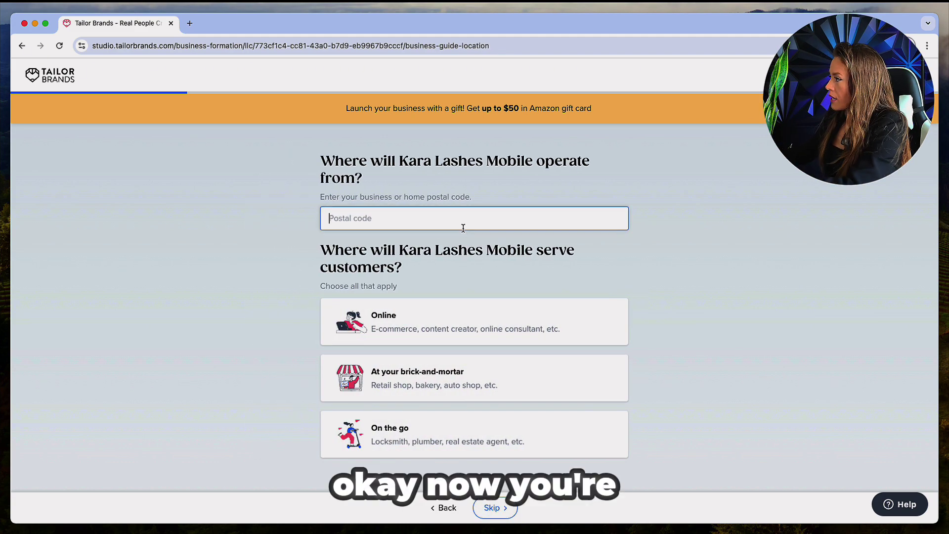
Enter the business postal code and choose On the go and Online for serving customers
type("33137")
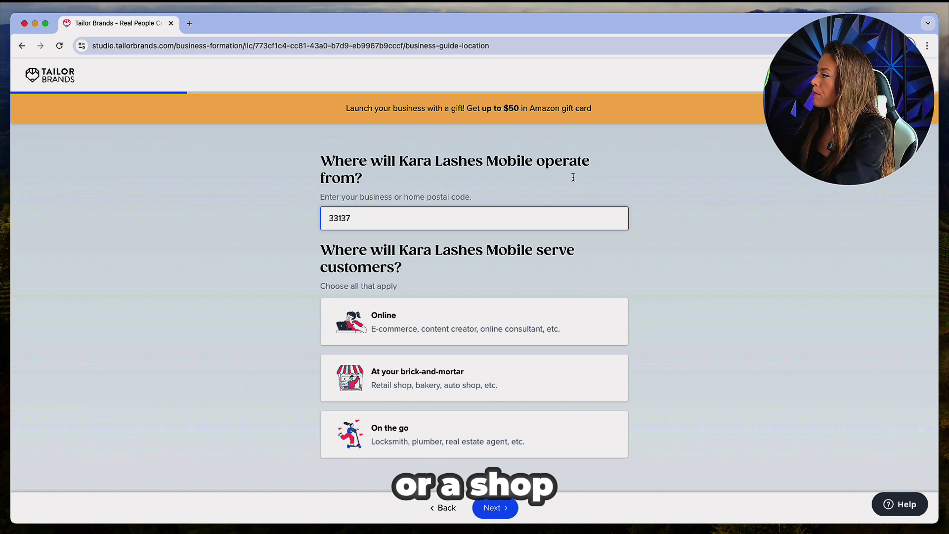
left_click(318, 252)
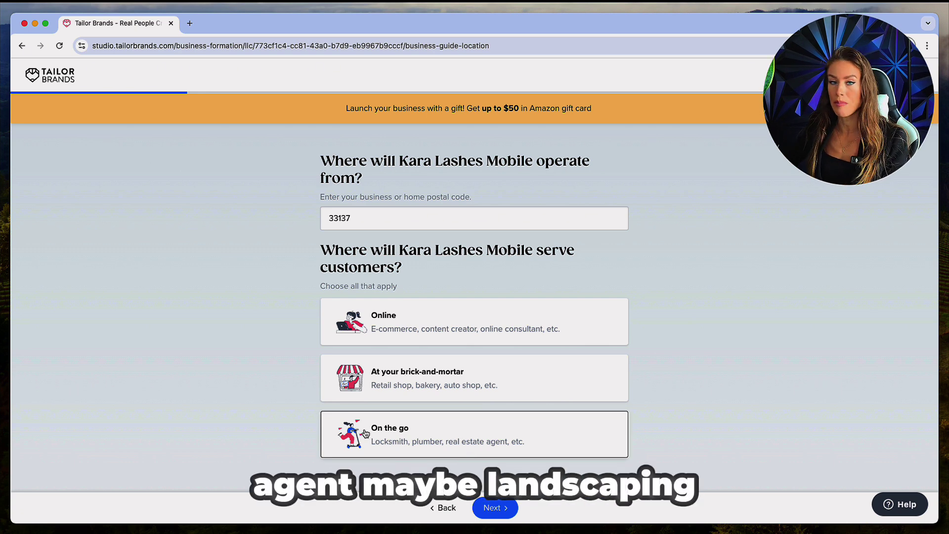
left_click(426, 429)
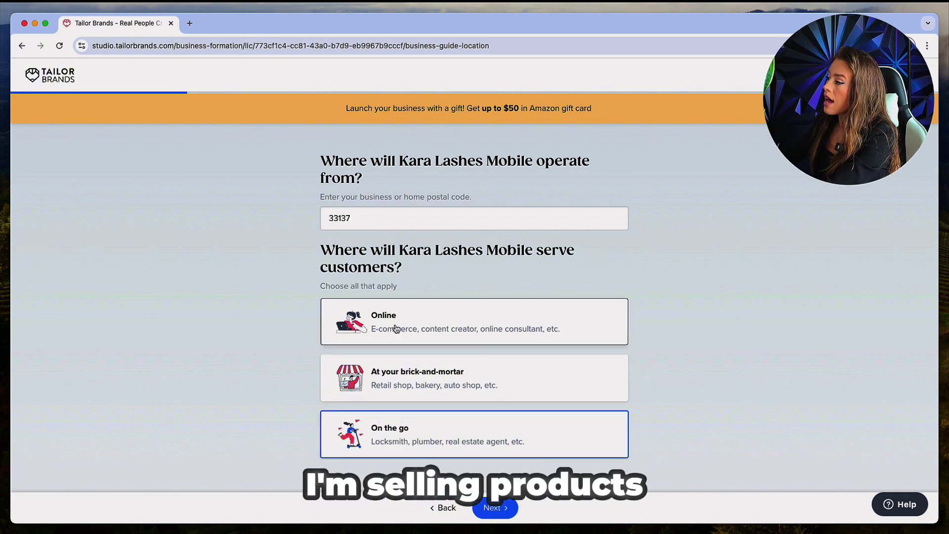
left_click(395, 328)
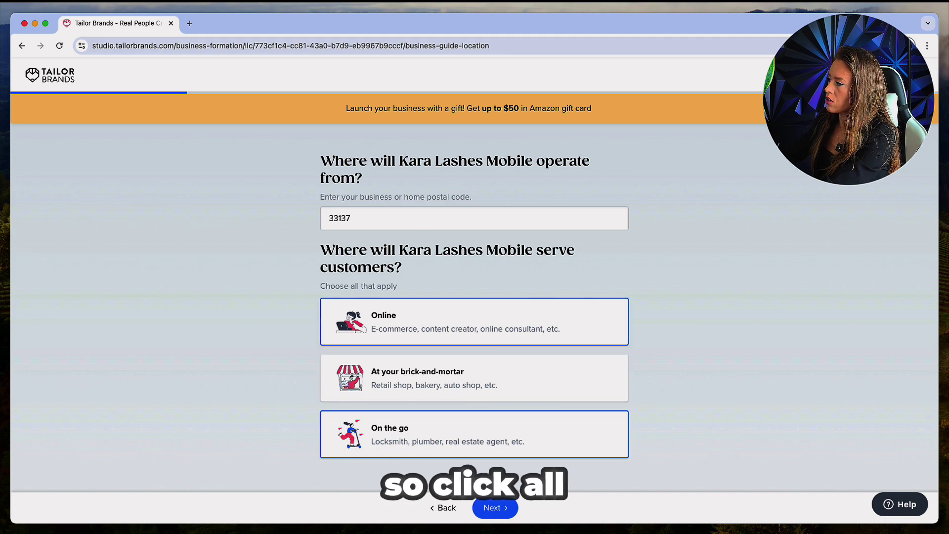
left_click(492, 507)
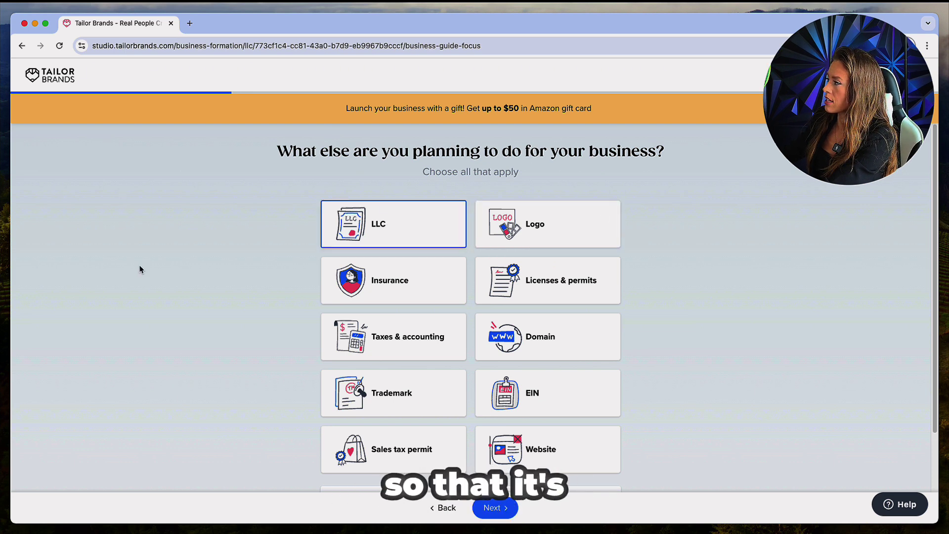
Add EIN to LLC as the planned business tasks
left_click(584, 401)
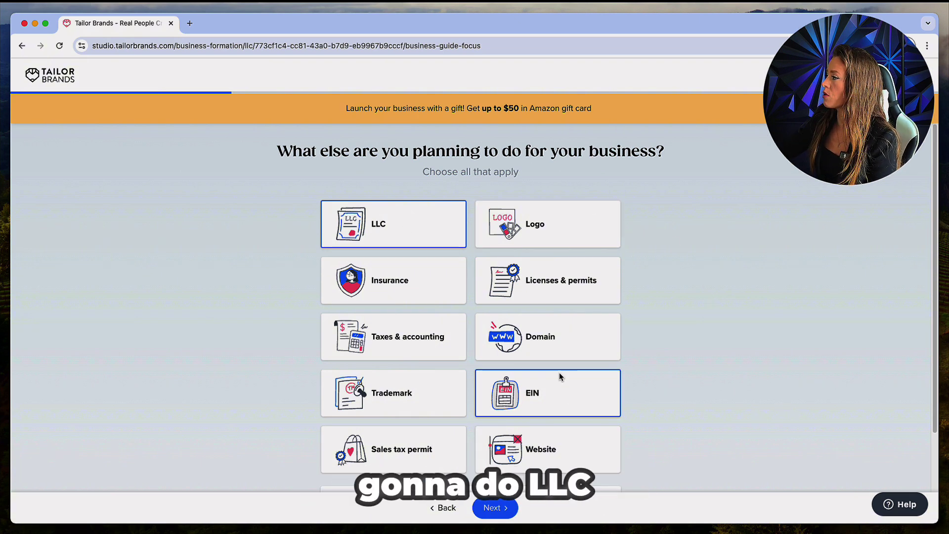
left_click(494, 508)
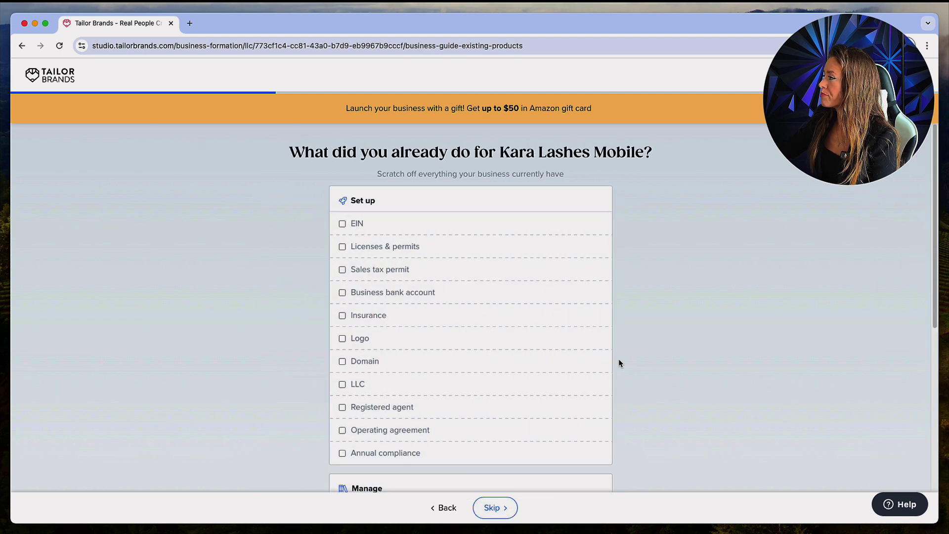
Skip the existing-setup checklist, answer YouTube as the referral source, and pass the coaching offer
scroll(618, 364, "down", 5)
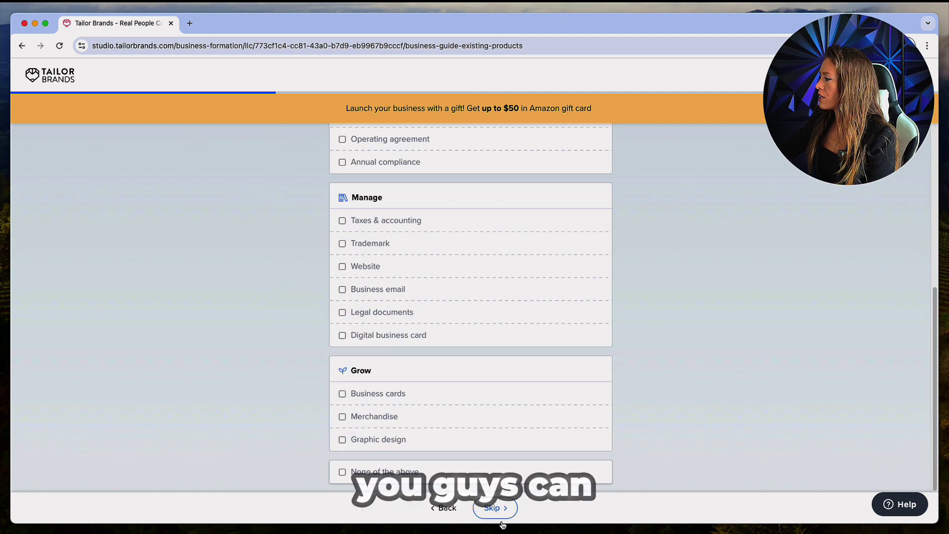
left_click(486, 508)
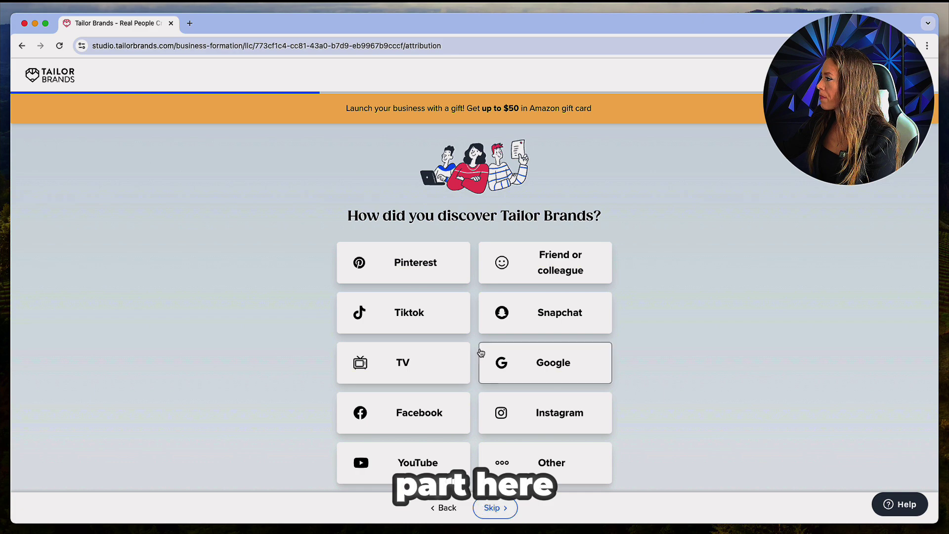
left_click(424, 459)
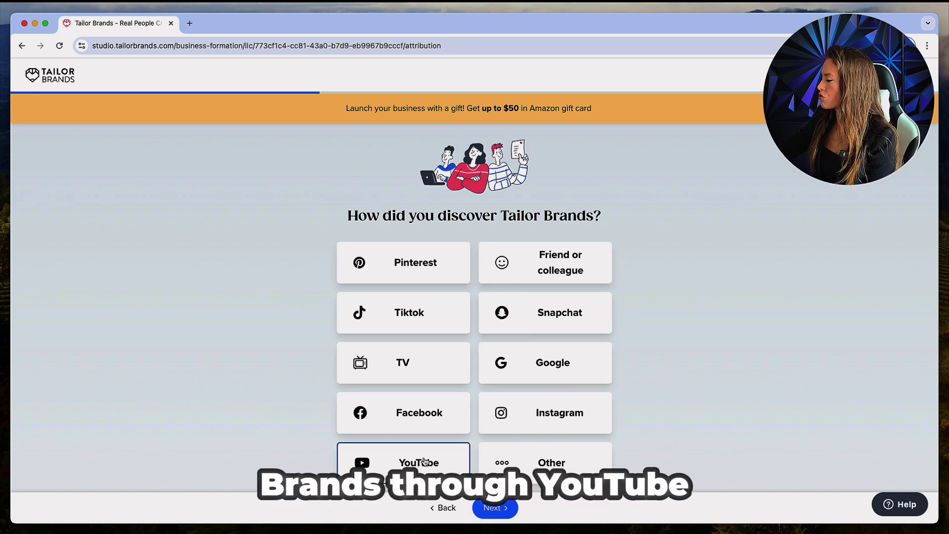
left_click(493, 508)
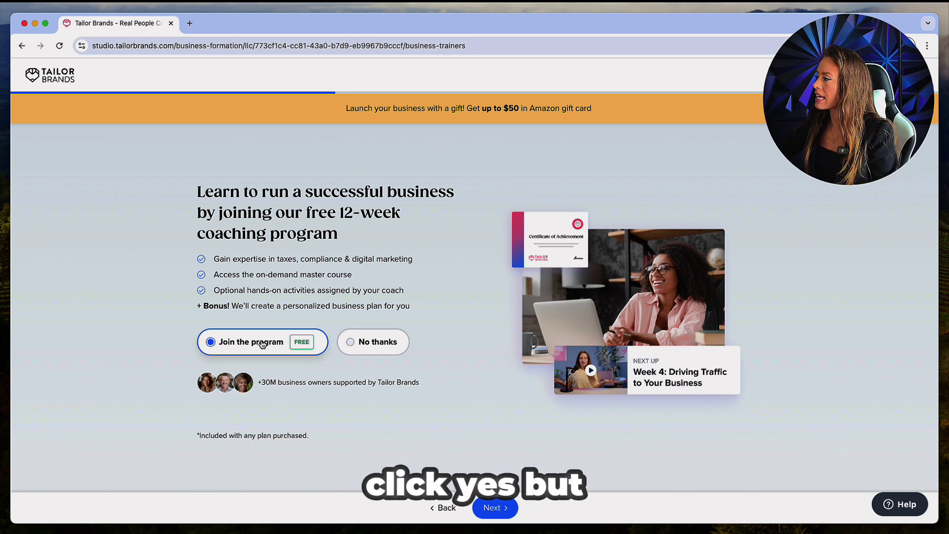
left_click(500, 512)
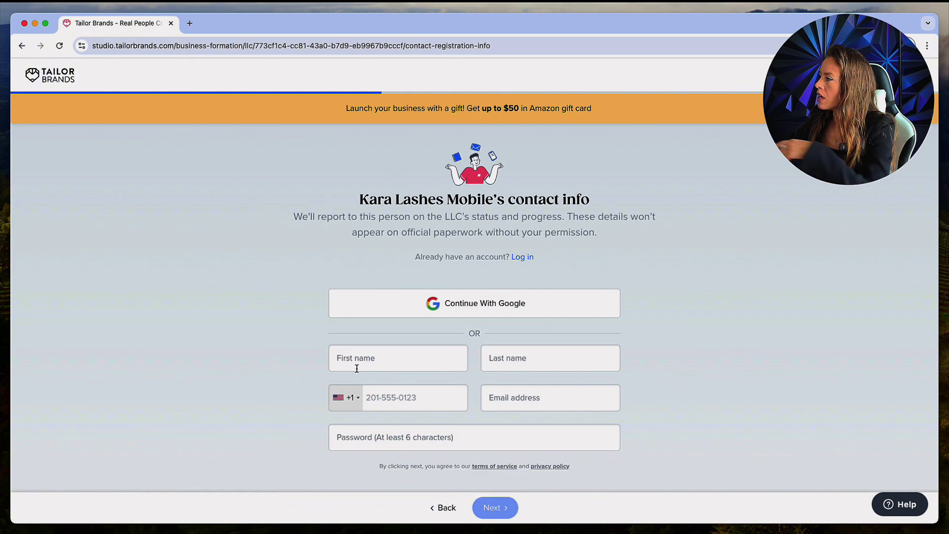
Enter the contact's first name, last name and phone number
left_click(357, 363)
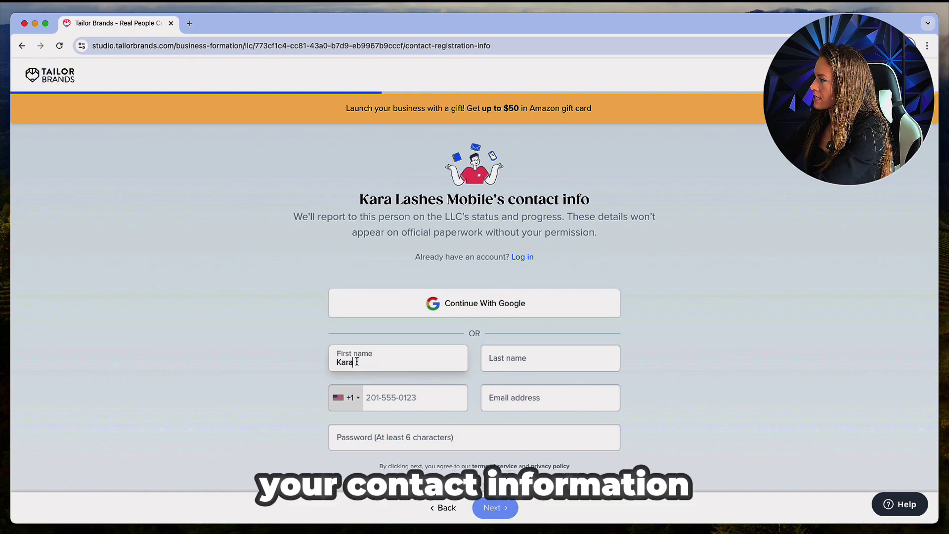
key("Tab")
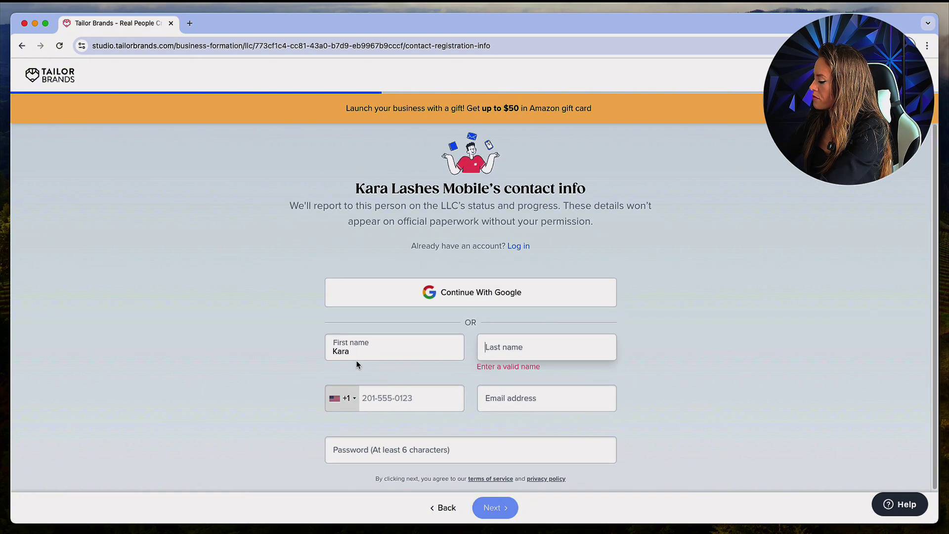
key("Tab")
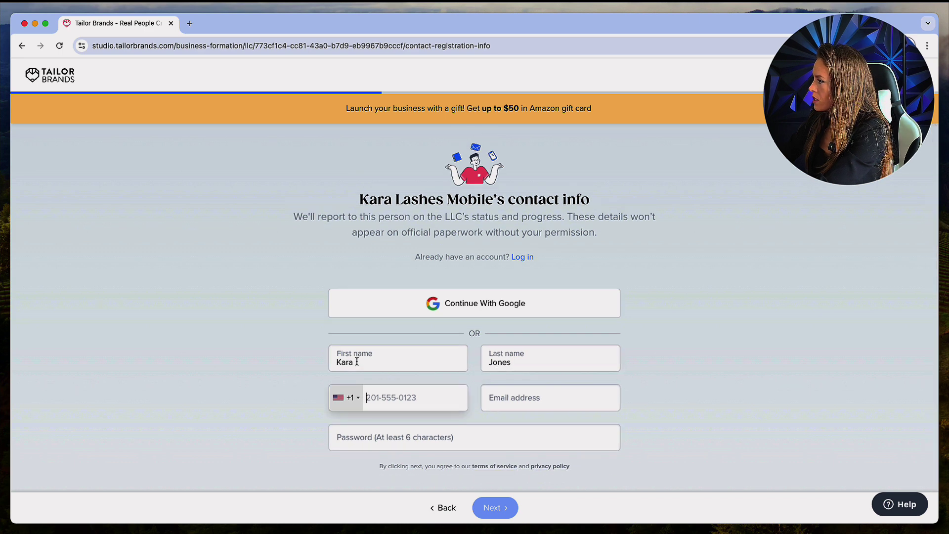
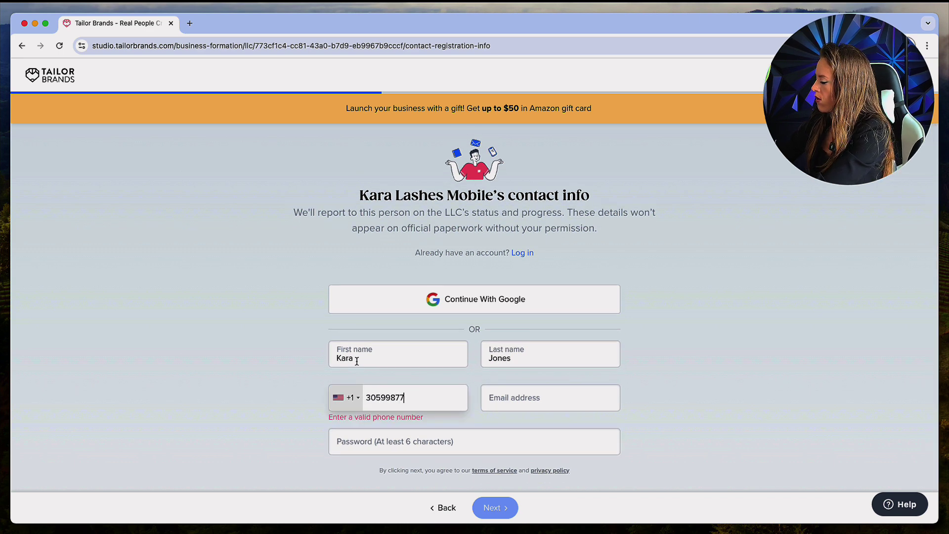
Fill in the contact's e-mail address and an account password, then submit the form
key("Tab")
type("ka")
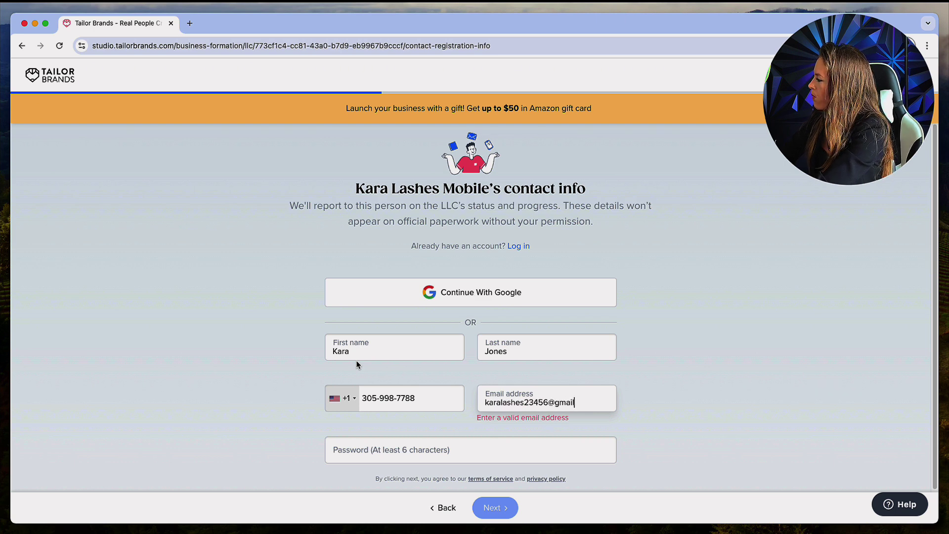
key("BackSpace")
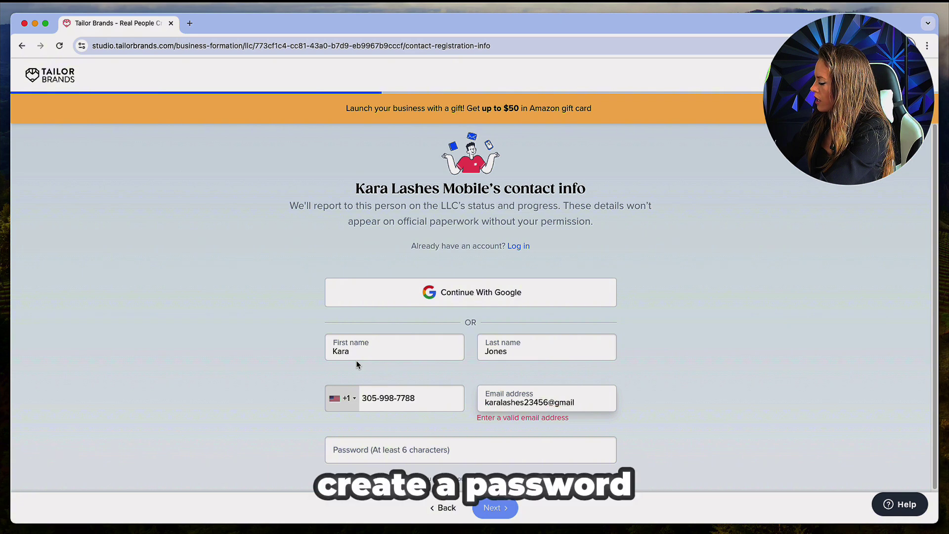
type("com")
key("Tab")
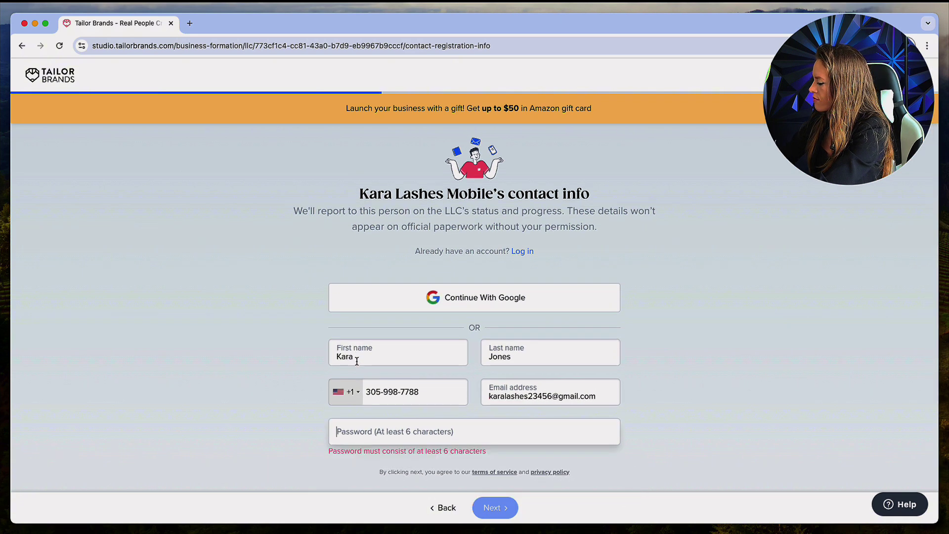
type("******")
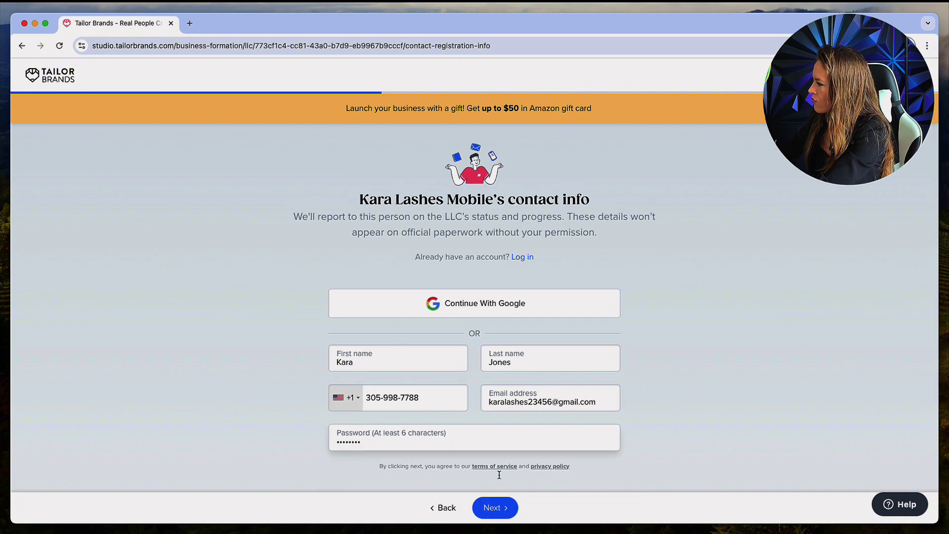
left_click(495, 513)
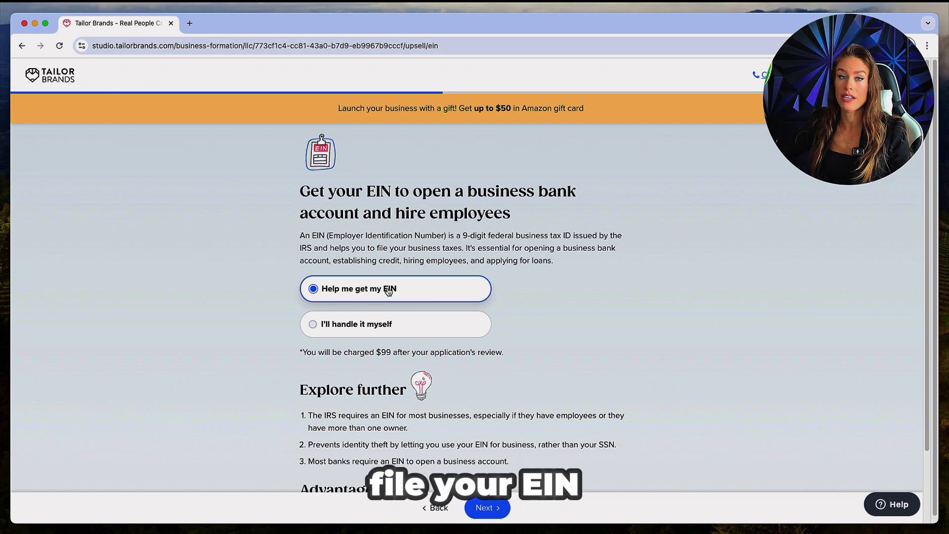
Keep 'Help me get my EIN' selected for the $99 EIN filing help
left_click(343, 325)
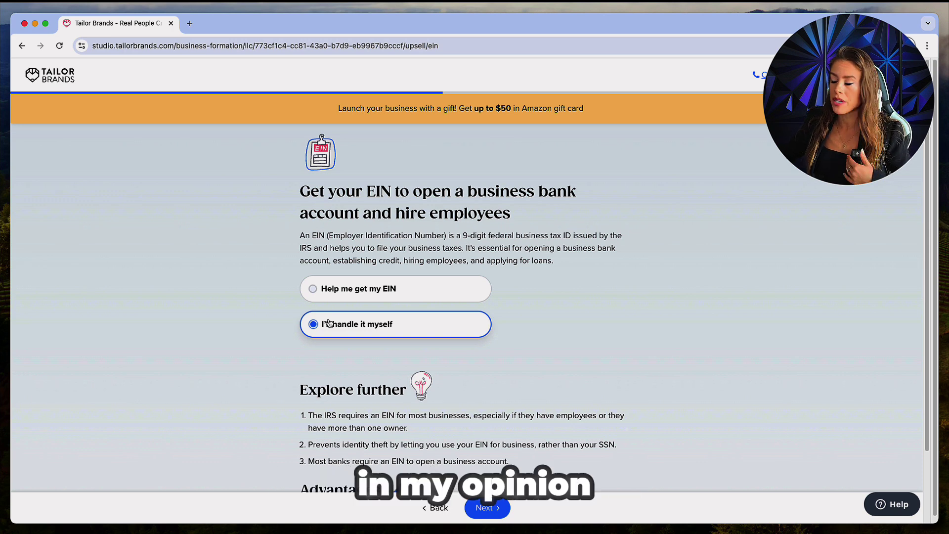
left_click(351, 288)
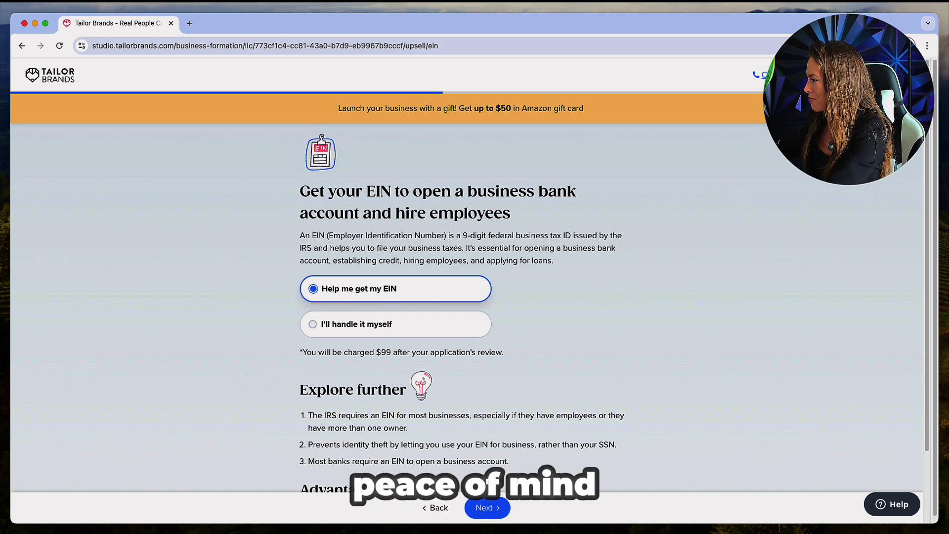
left_click(494, 514)
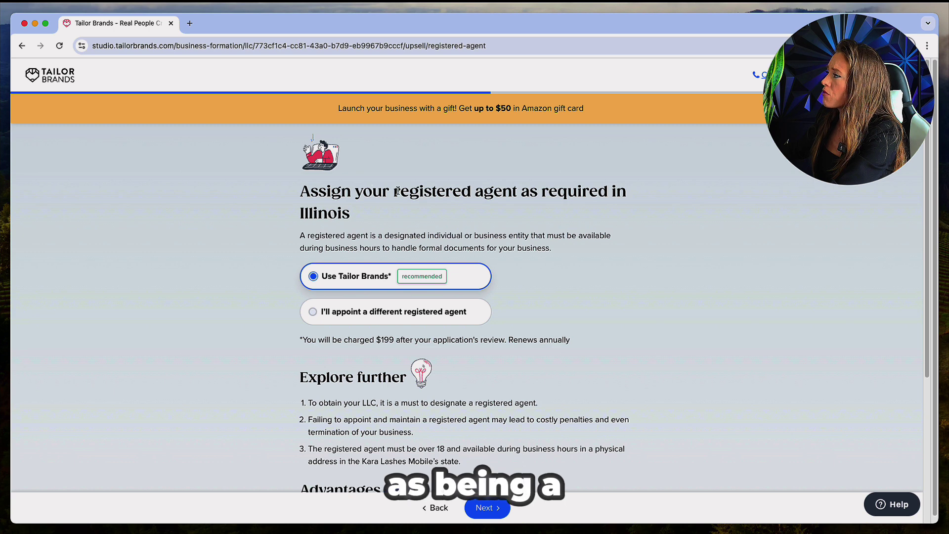
Choose to appoint a different registered agent and confirm Yes in the 'Are you sure?' dialog
left_click_drag(394, 191, 514, 194)
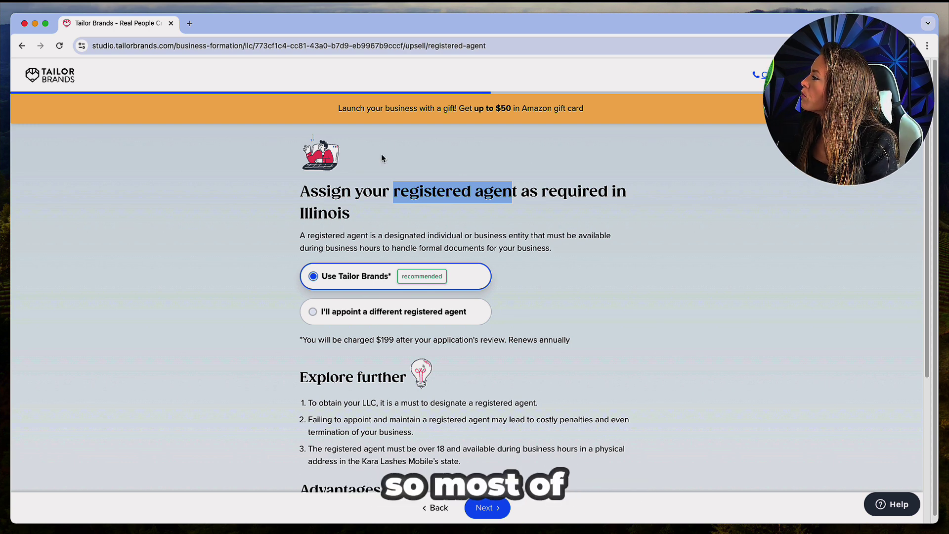
left_click(402, 189)
left_click_drag(393, 191, 517, 191)
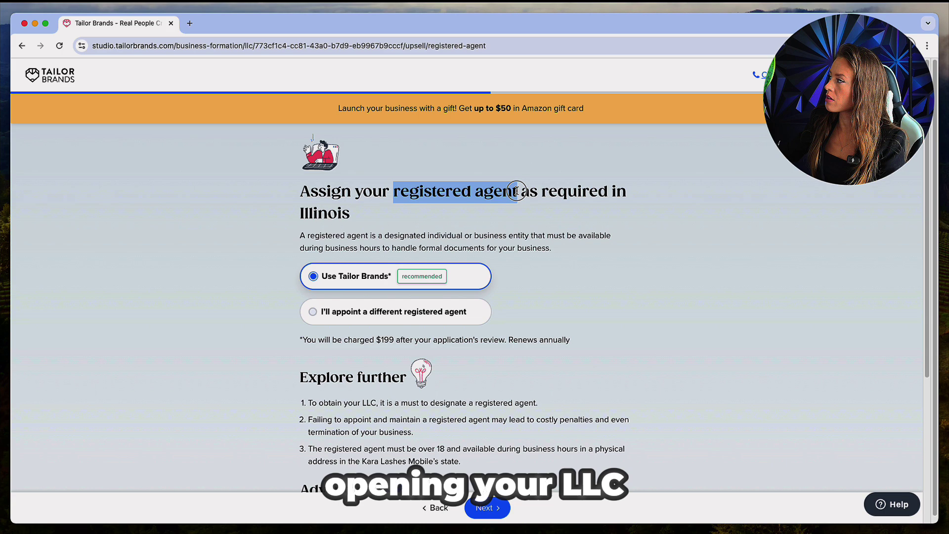
left_click(316, 311)
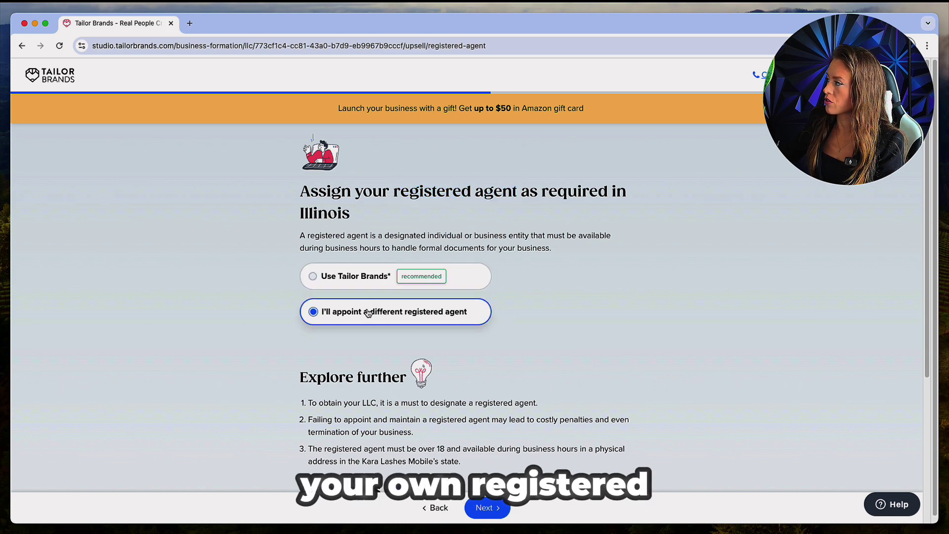
left_click(493, 507)
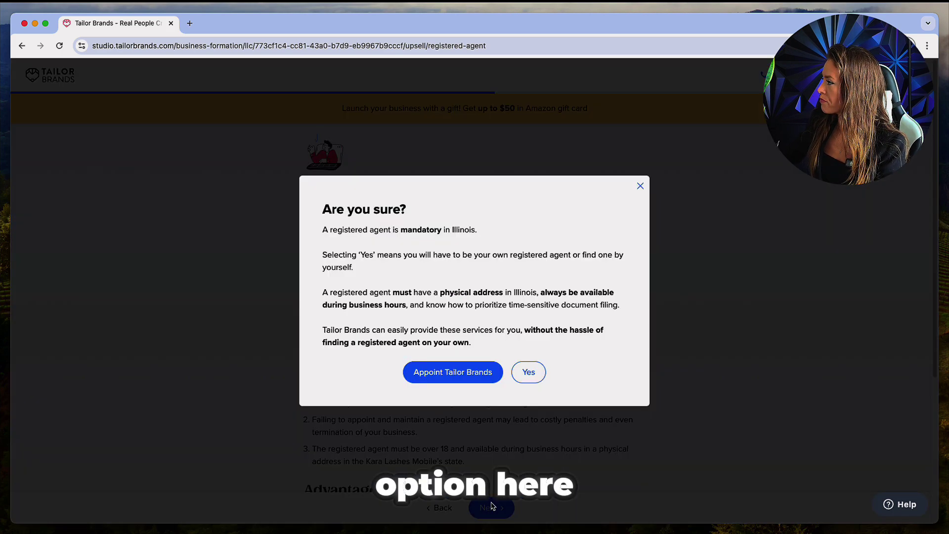
left_click(526, 372)
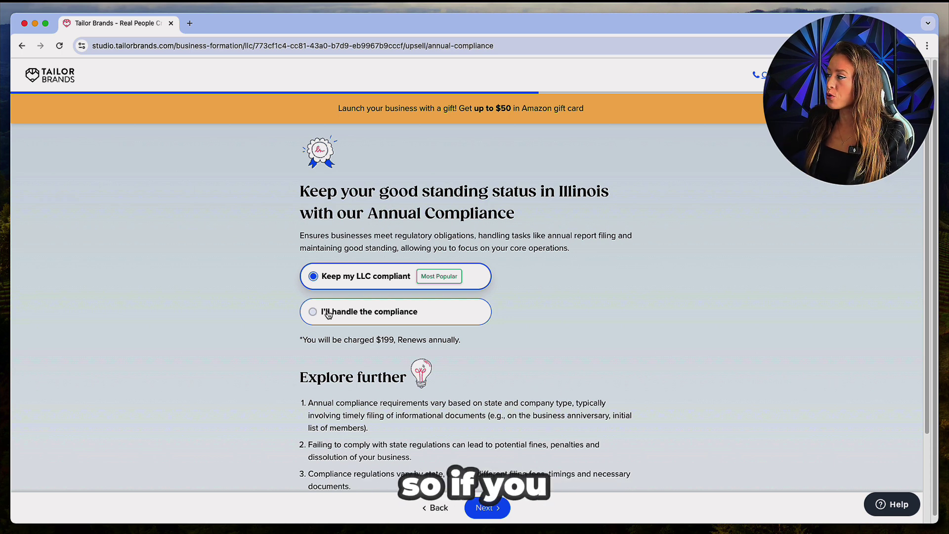
Decline the Annual Compliance service and the Branding Toolkit
left_click(331, 317)
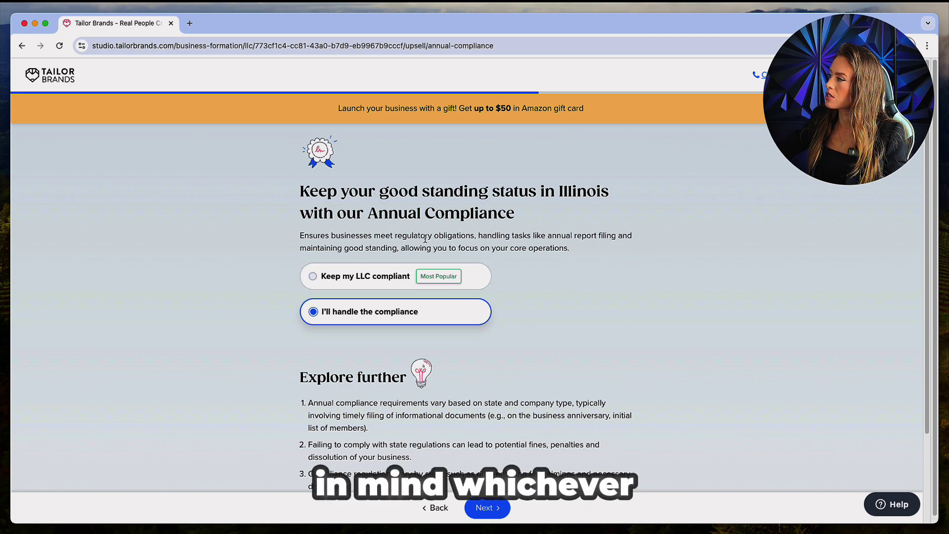
left_click(489, 508)
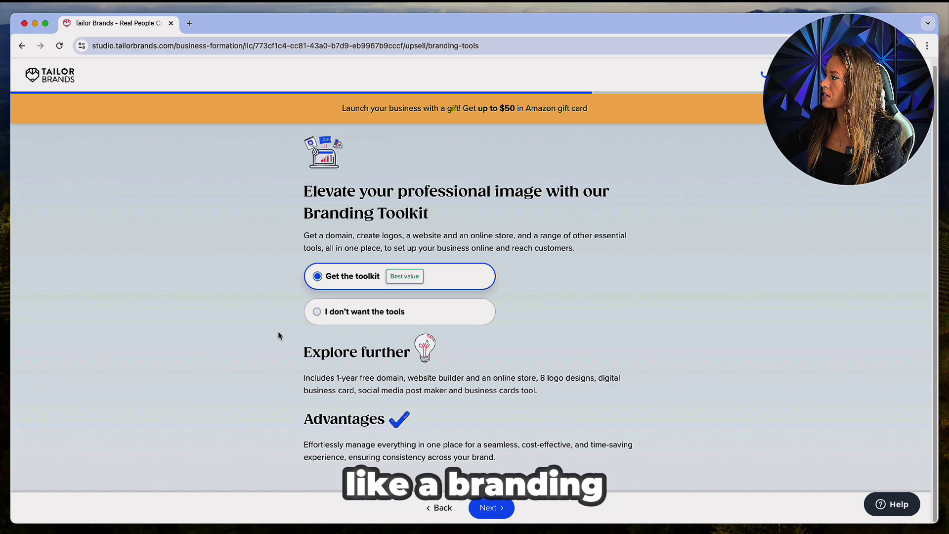
left_click(350, 312)
left_click(493, 509)
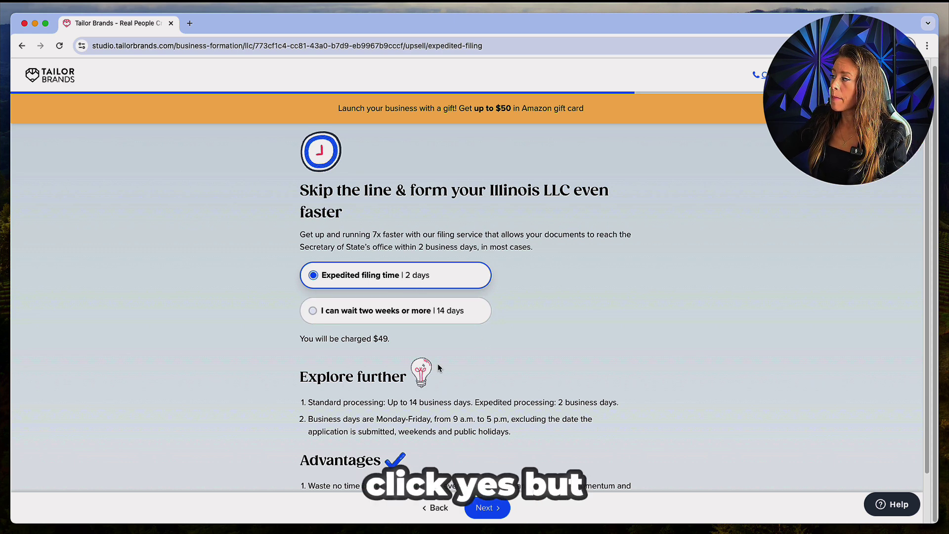
Keep expedited 2-day filing and decline the Operating Agreement
left_click(383, 322)
left_click(390, 283)
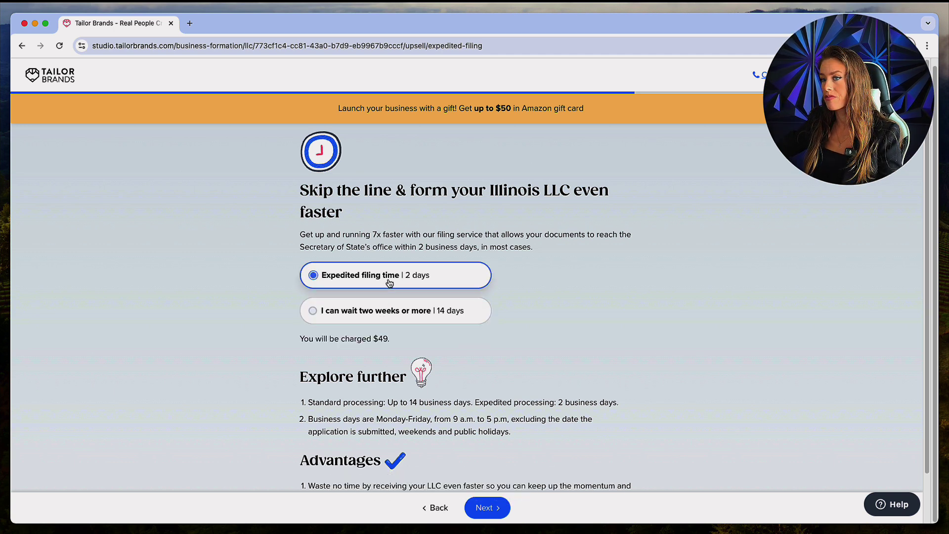
left_click(486, 508)
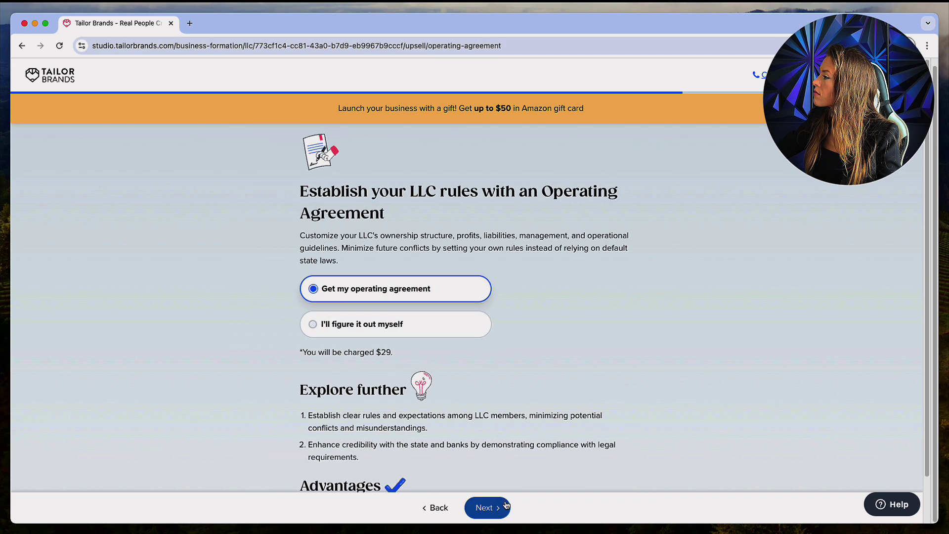
scroll(341, 326, "down", 2)
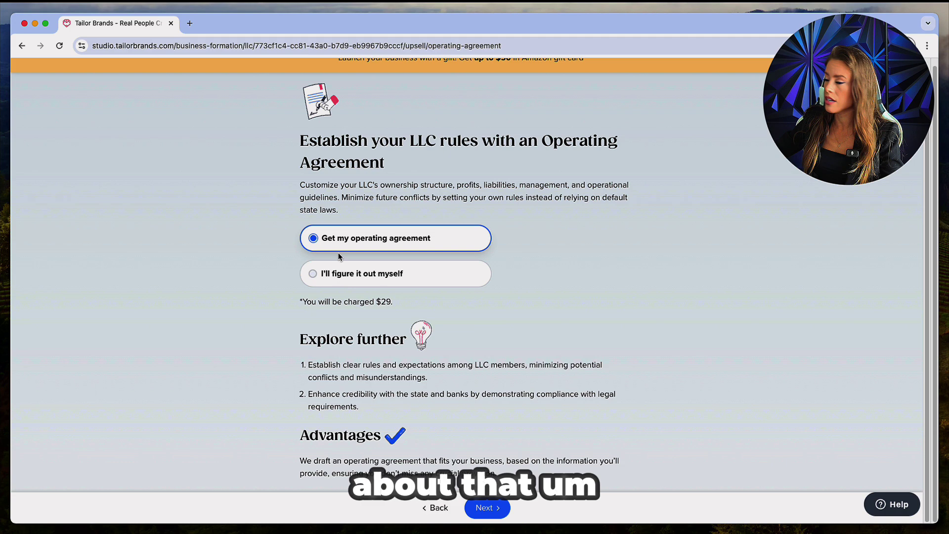
left_click(334, 278)
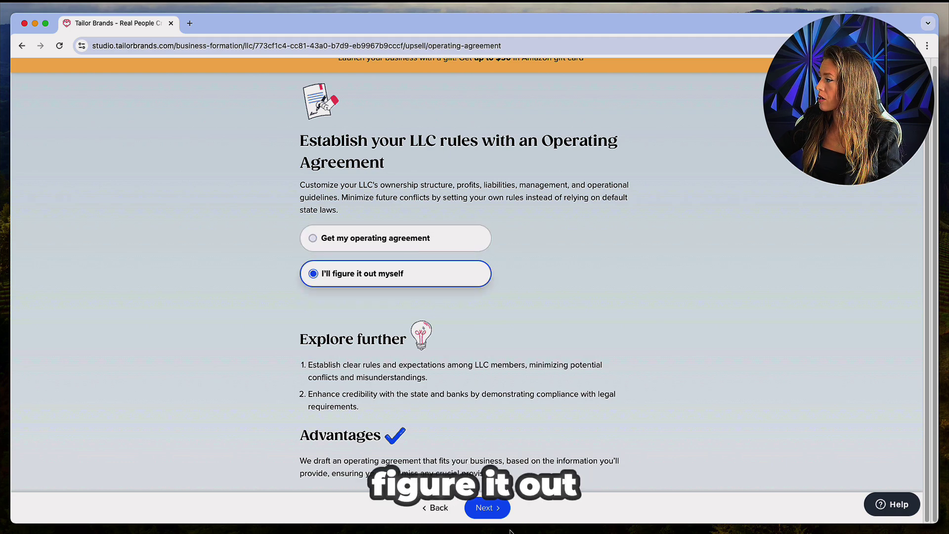
left_click(496, 509)
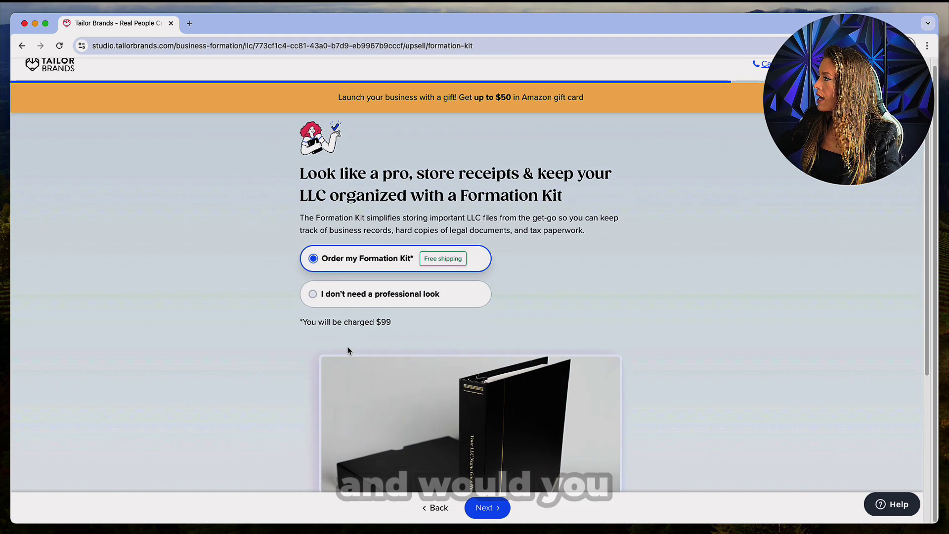
Decline the $99 Formation Kit with 'I don't need a professional look'
scroll(348, 351, "down", 5)
scroll(348, 351, "up", 5)
left_click(313, 273)
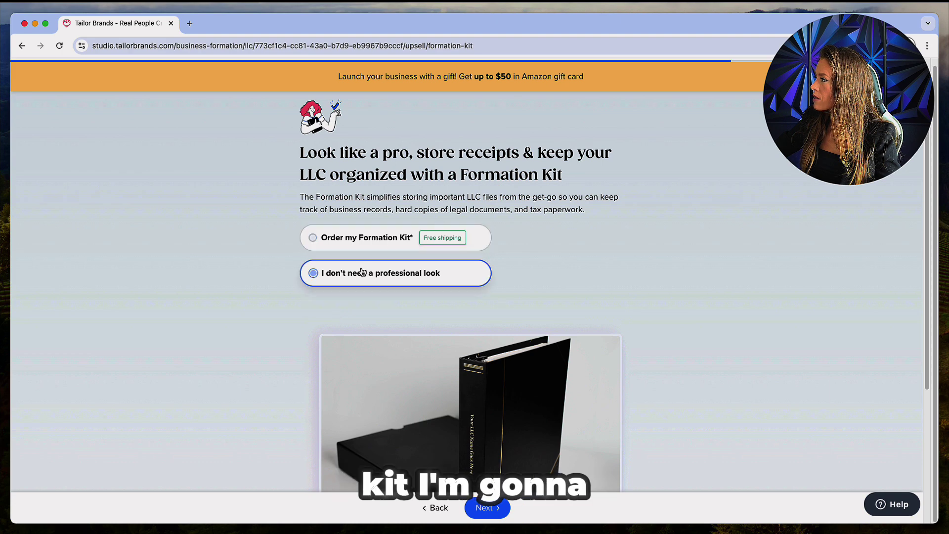
left_click(483, 506)
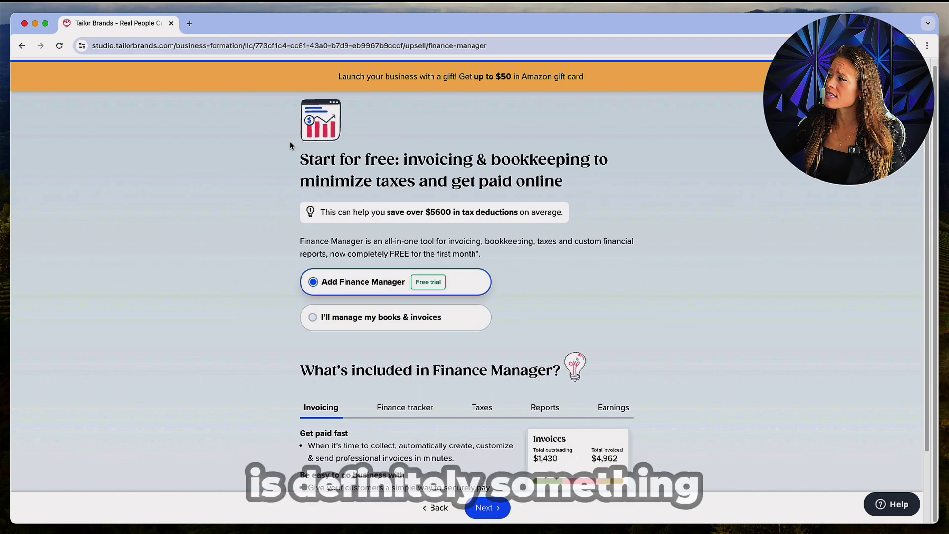
Choose 'I'll manage my books & invoices' instead of Finance Manager, then choose 'Get notified' for text notifications
left_click_drag(296, 155, 581, 179)
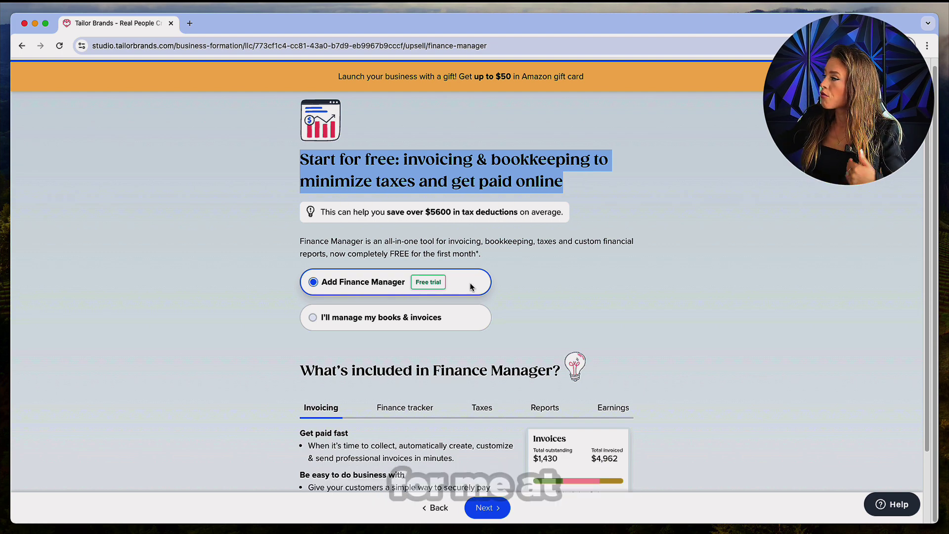
left_click(349, 317)
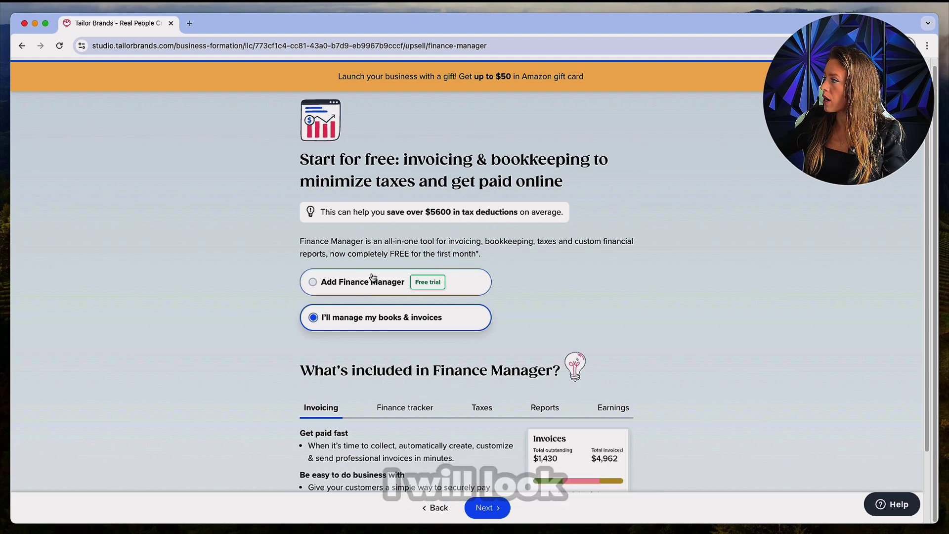
left_click(496, 513)
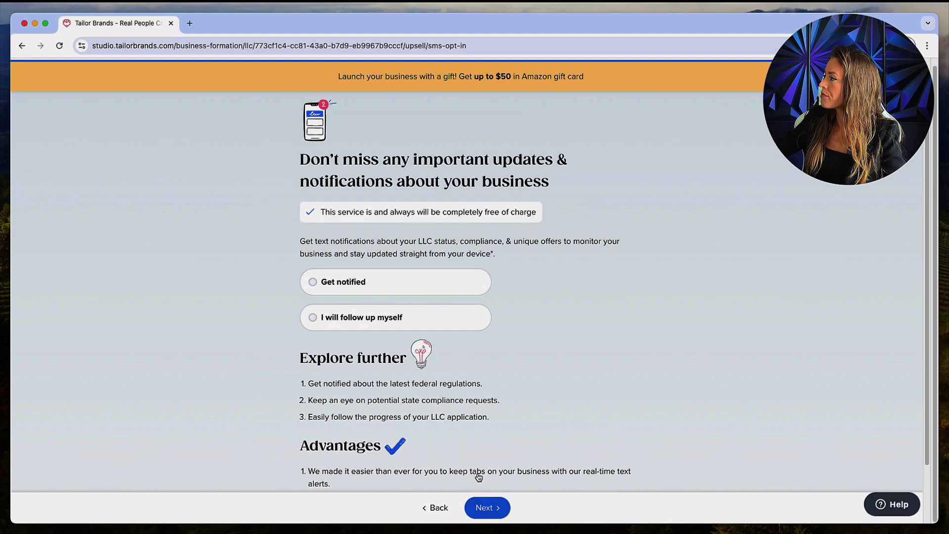
left_click(314, 285)
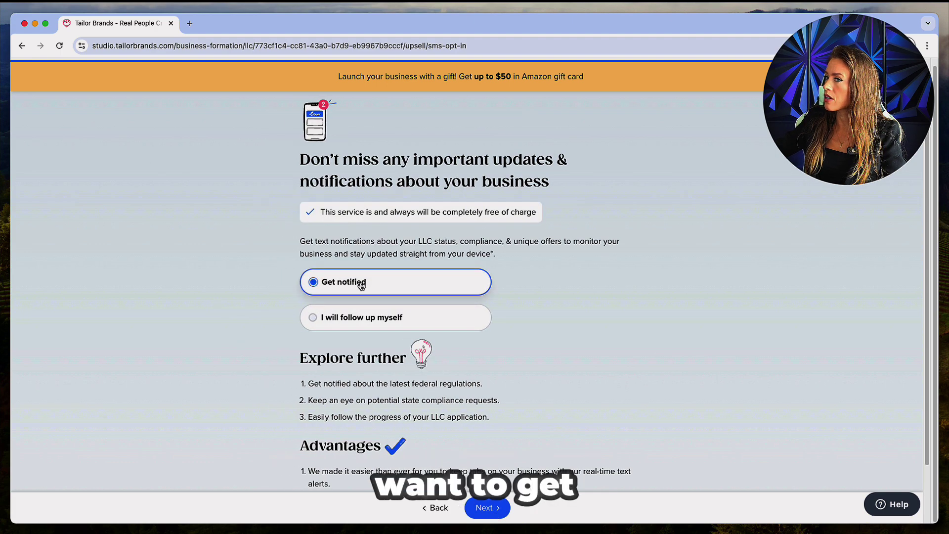
left_click(498, 507)
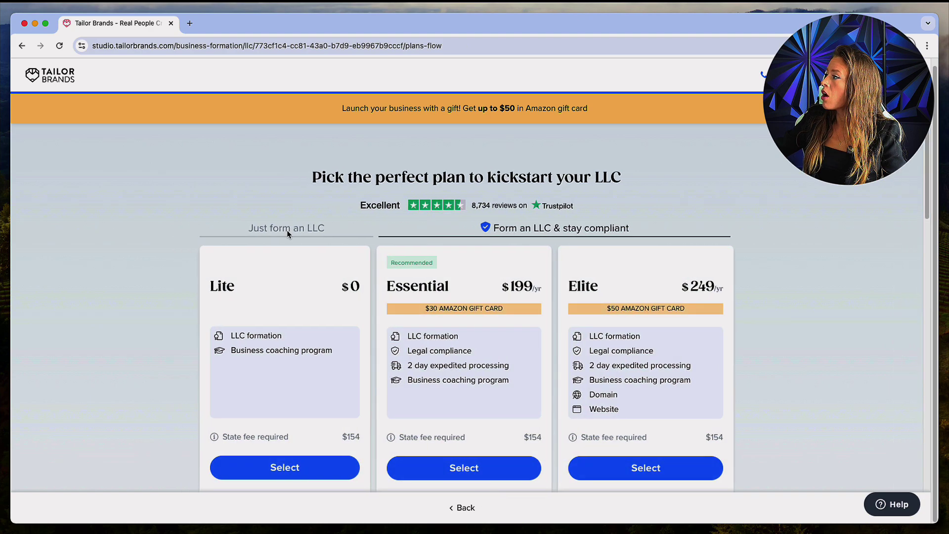
Compare the LLC plans and select the free Lite plan at $0
scroll(288, 233, "down", 10)
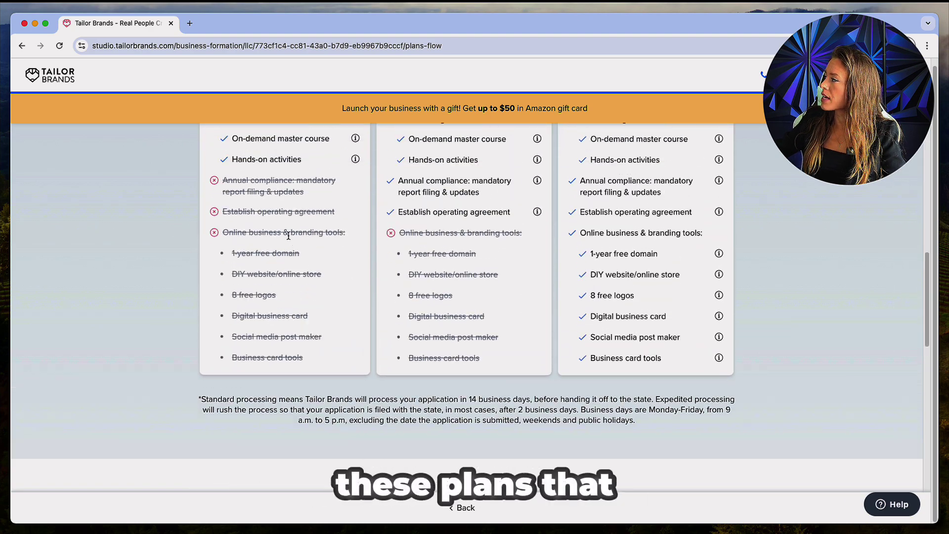
scroll(287, 236, "up", 10)
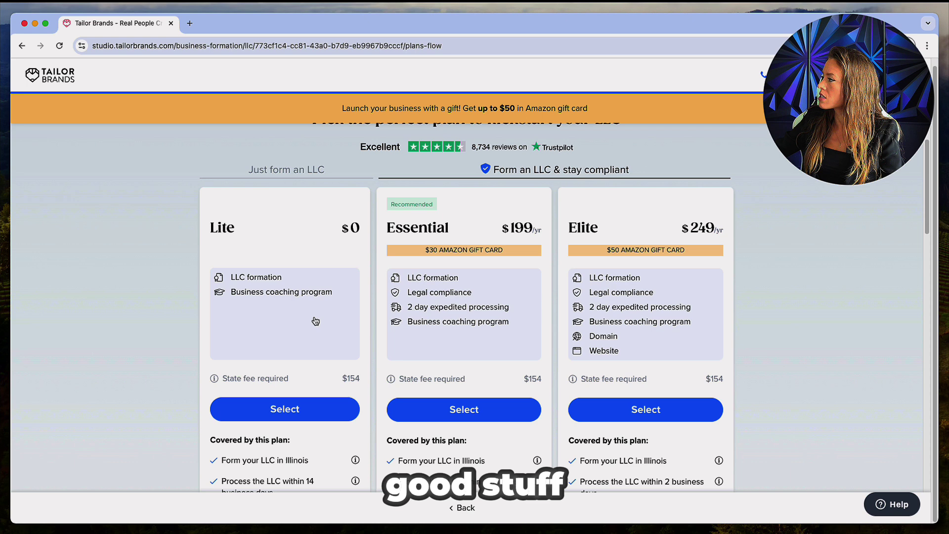
left_click_drag(199, 229, 367, 231)
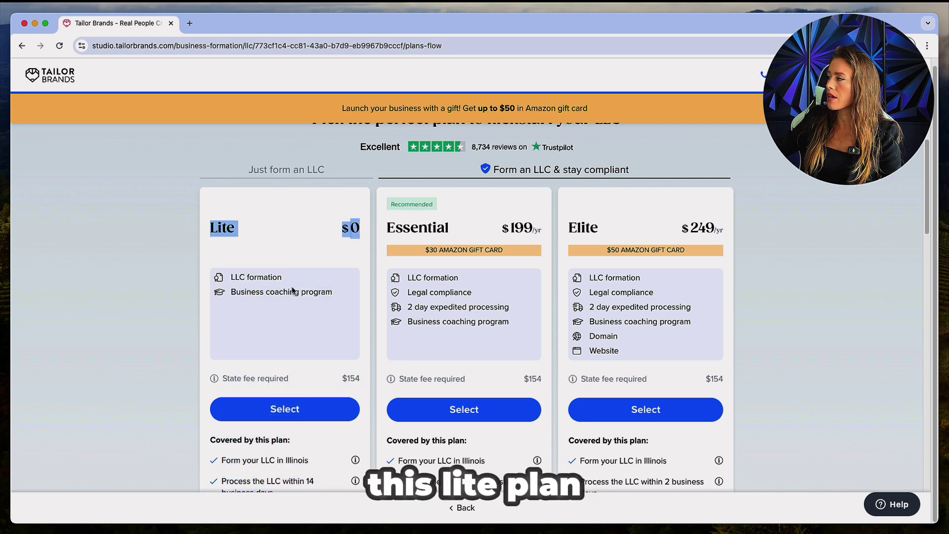
left_click(290, 408)
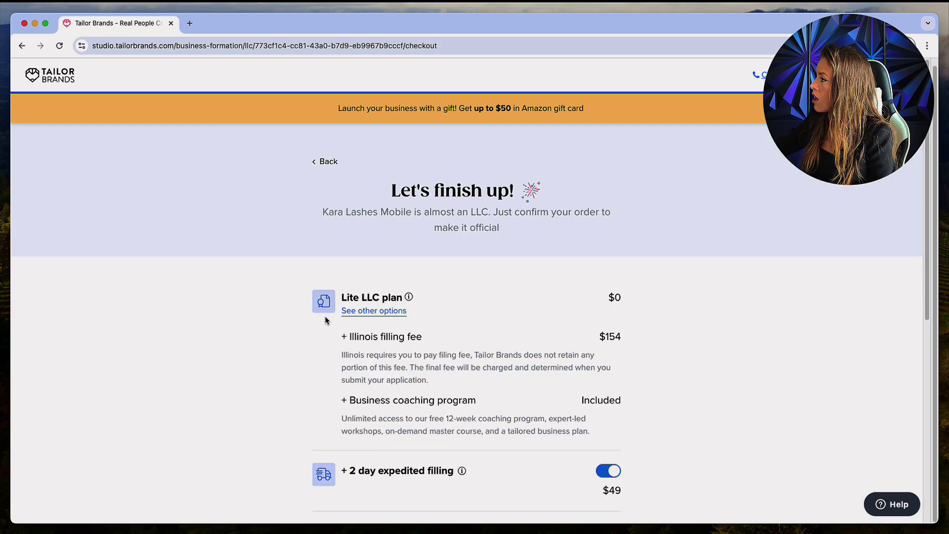
Review the checkout add-ons, the $154 Illinois filing fee and the included business coaching program
scroll(330, 365, "down", 3)
left_click(480, 464)
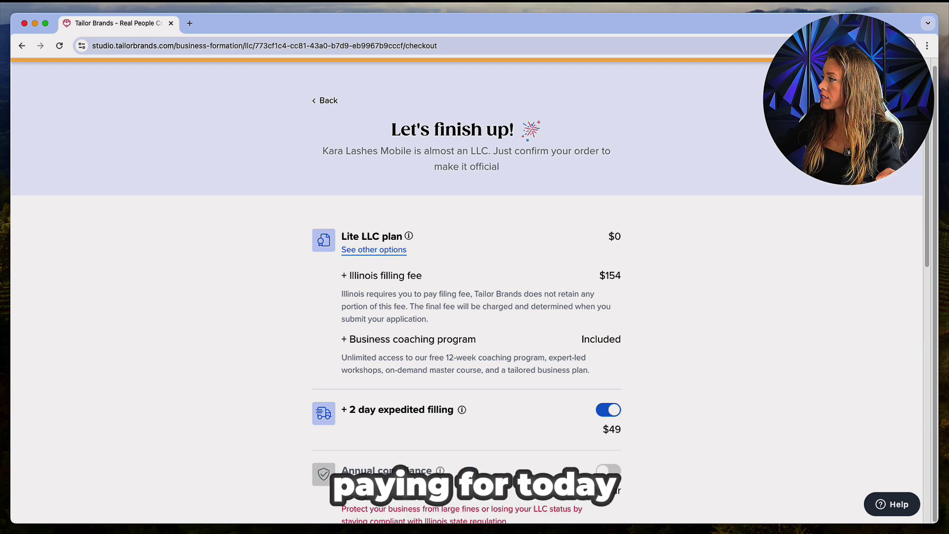
left_click_drag(641, 285, 591, 277)
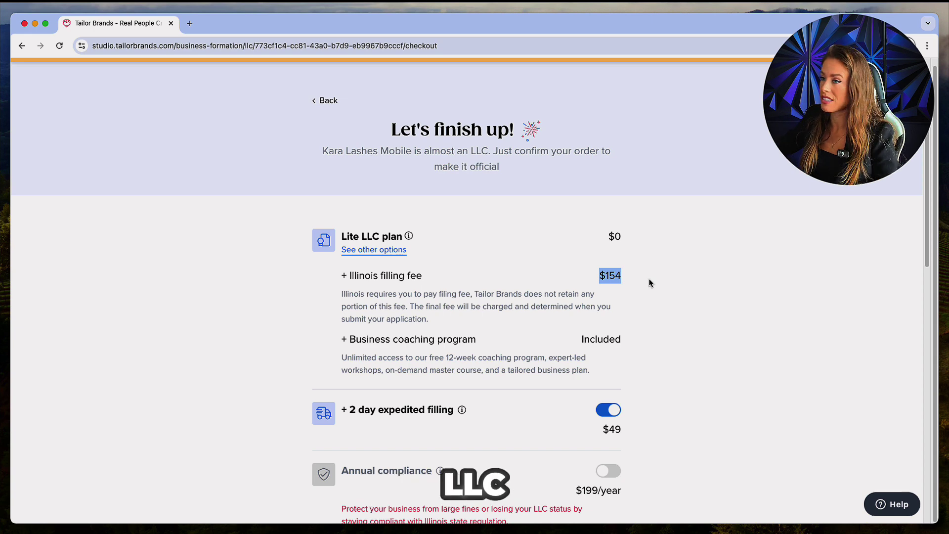
left_click_drag(625, 342, 349, 336)
scroll(664, 354, "down", 5)
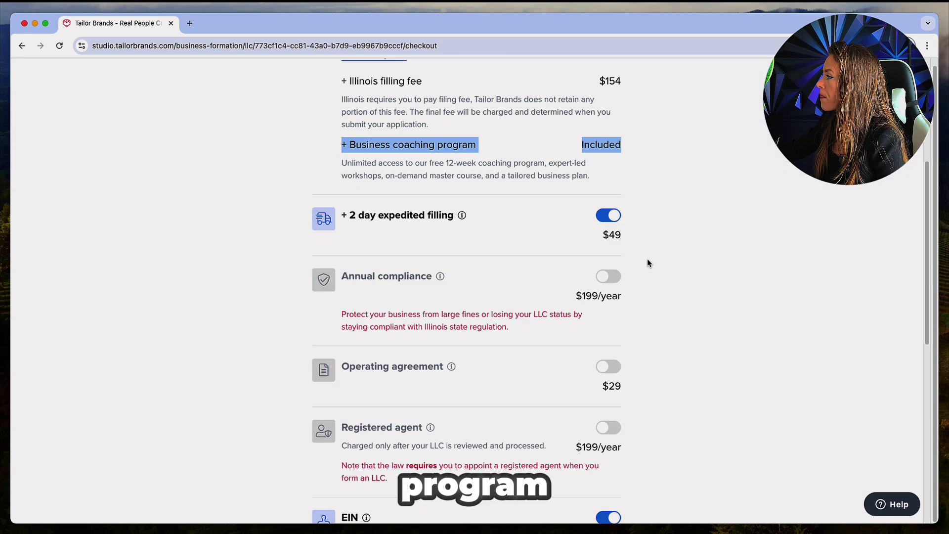
left_click_drag(630, 237, 345, 217)
scroll(623, 260, "down", 3)
left_click(706, 271)
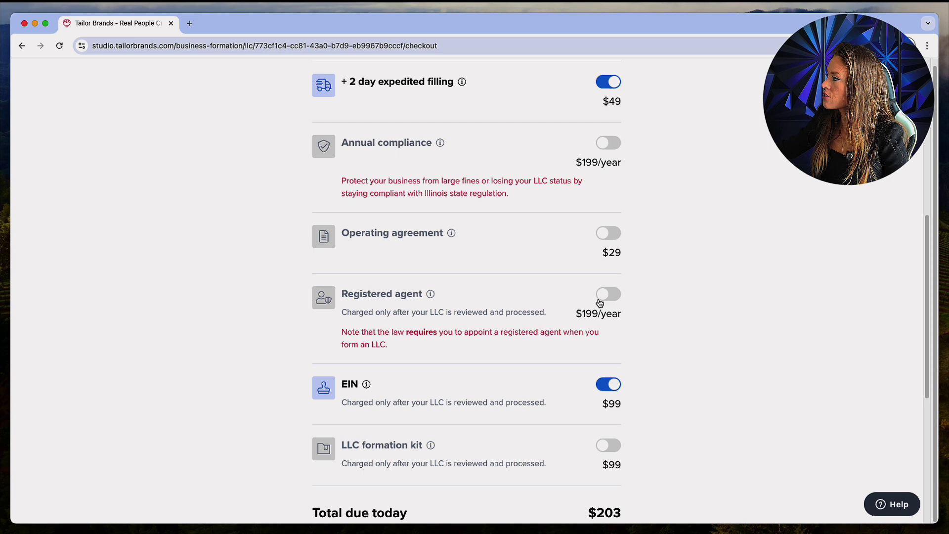
Check the $203 total due today, including the $99 EIN
scroll(711, 225, "down", 5)
scroll(567, 290, "up", 3)
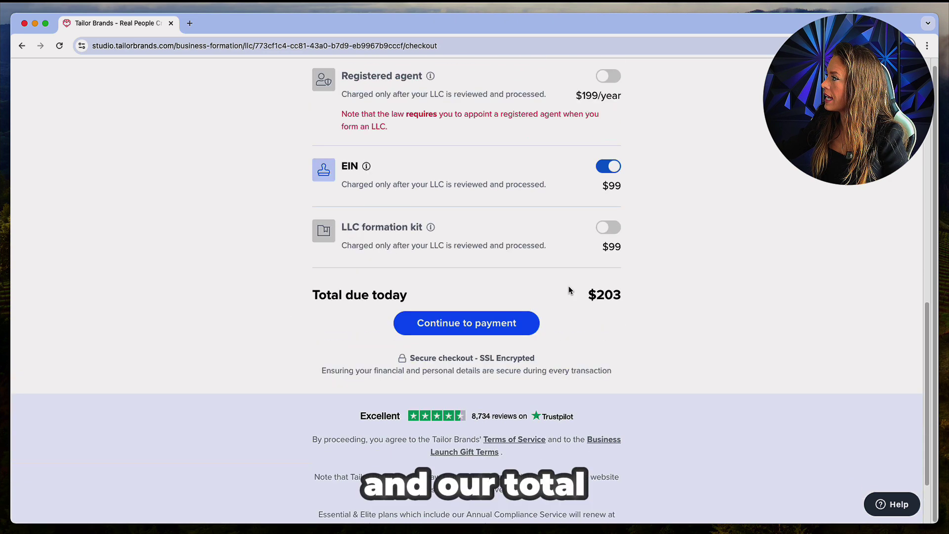
left_click_drag(577, 418, 638, 431)
left_click(641, 423)
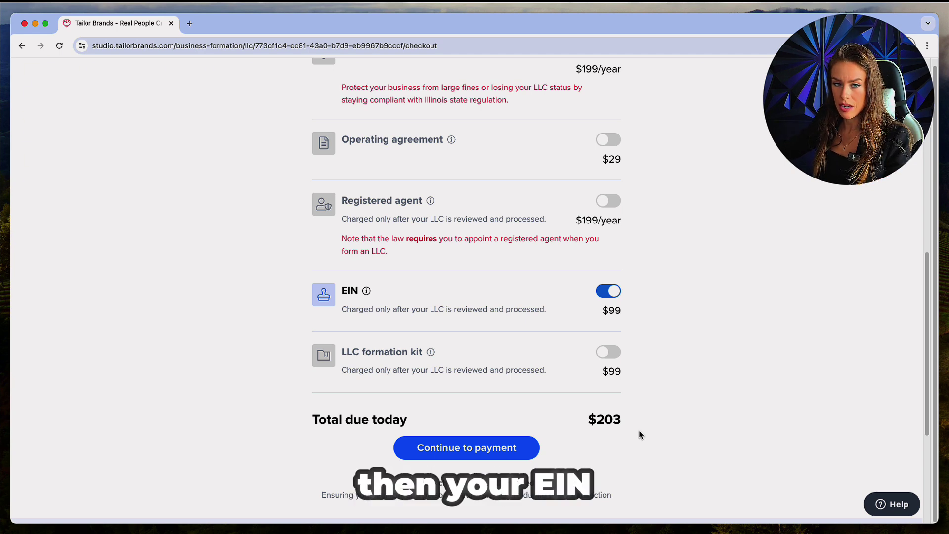
left_click_drag(628, 319, 606, 315)
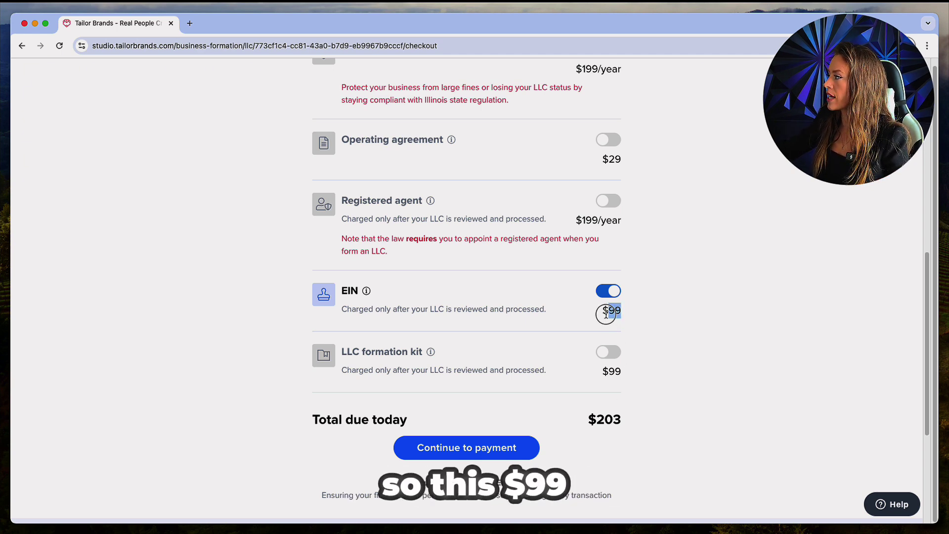
left_click(650, 430)
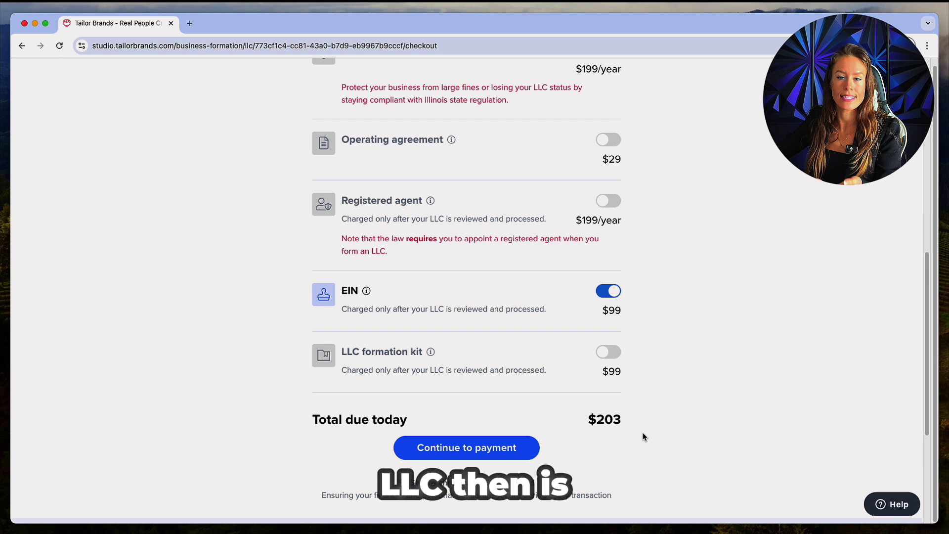
Continue to payment by credit card to reach the card form
left_click(513, 452)
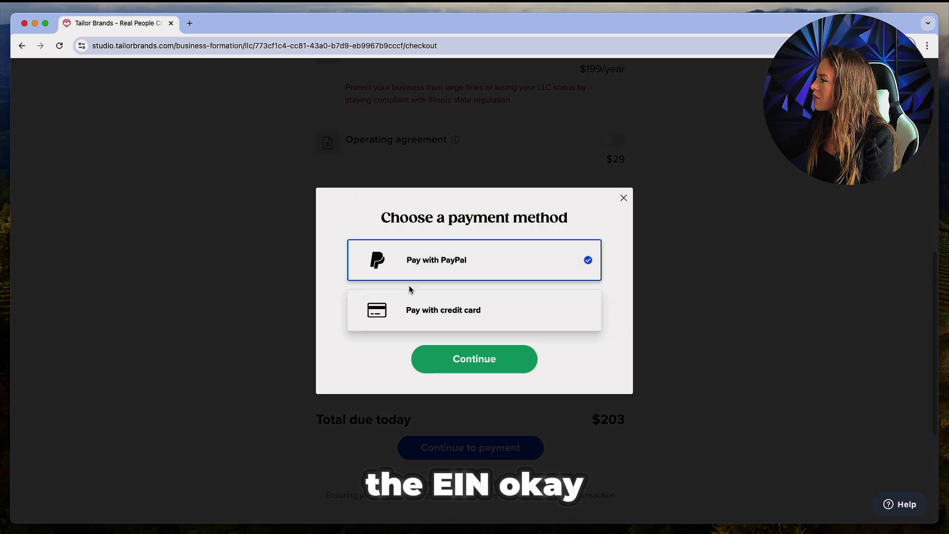
left_click(468, 311)
left_click(478, 357)
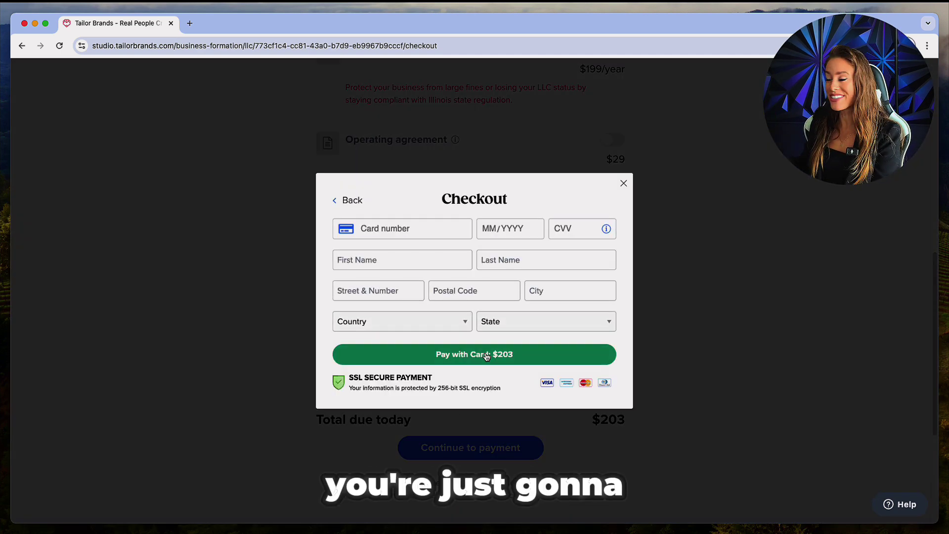